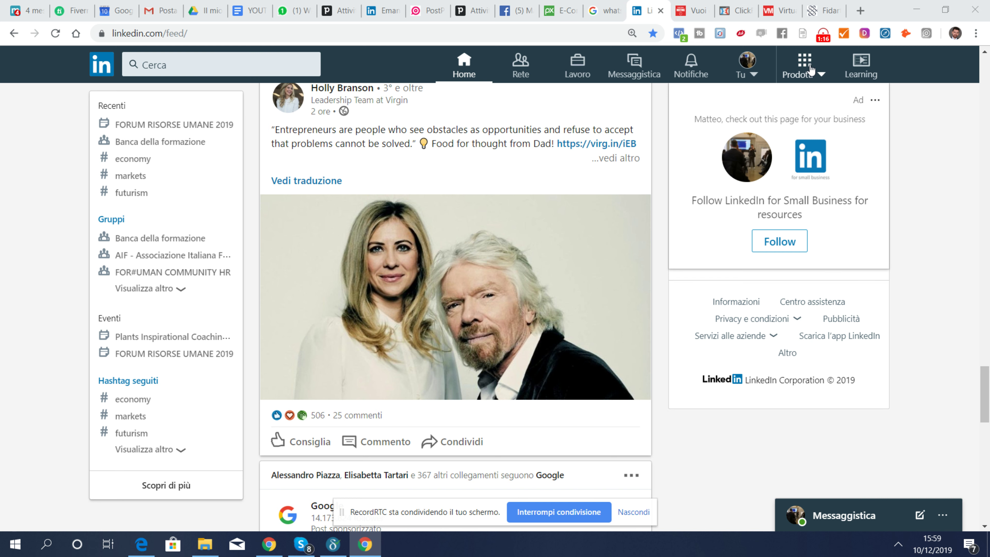
Open LinkedIn's advertising product Pubblicizza and start a new campaign in the Individual Account
click(820, 74)
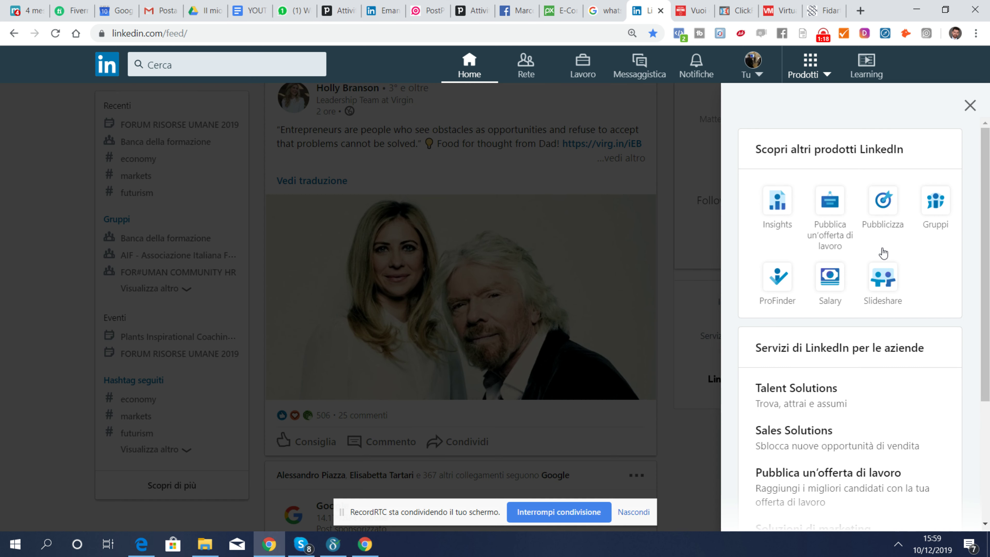
click(879, 209)
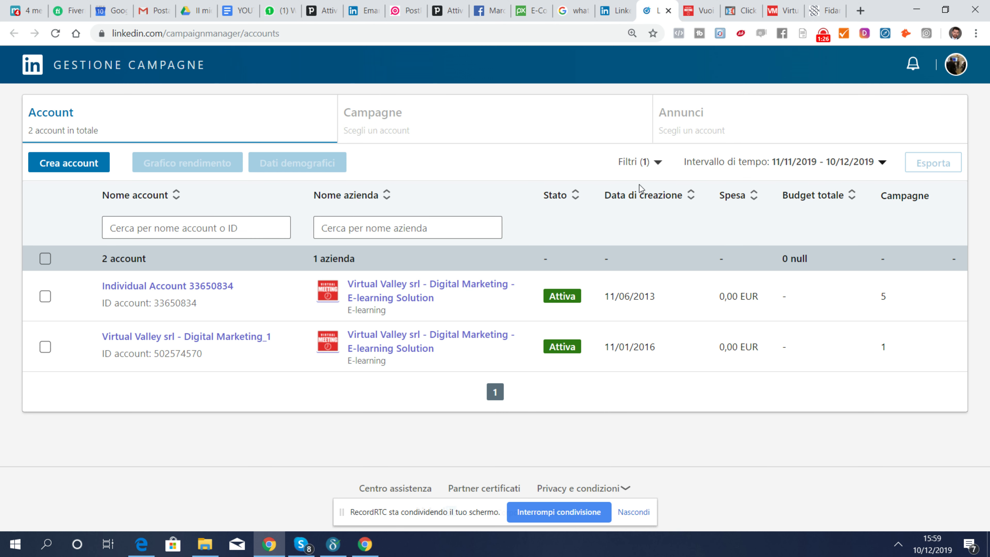
mouse_move(171, 298)
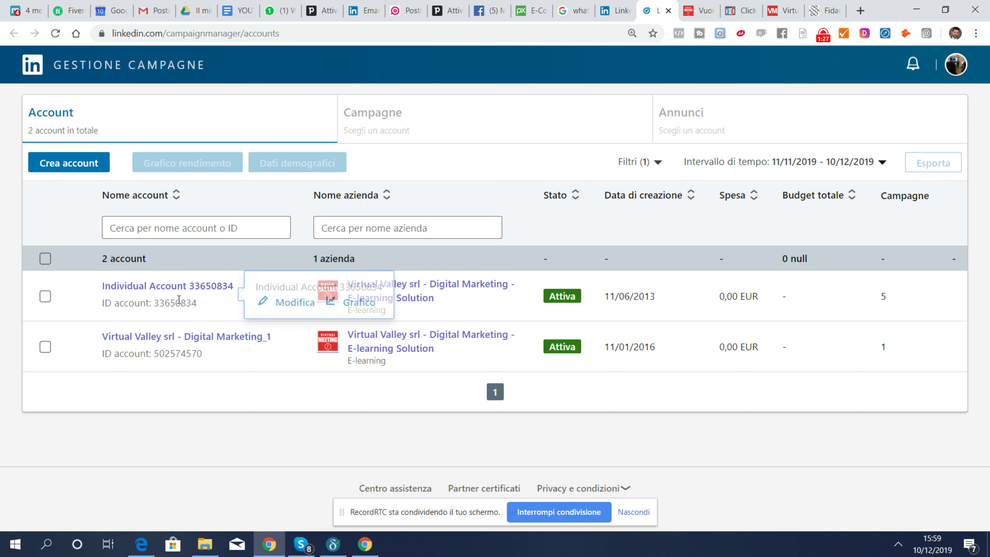
click(169, 288)
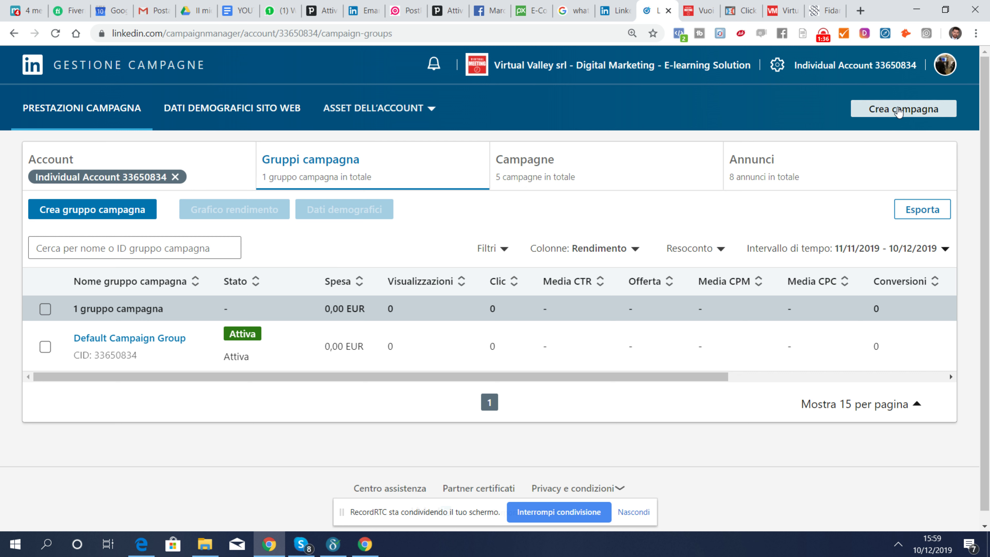
click(899, 111)
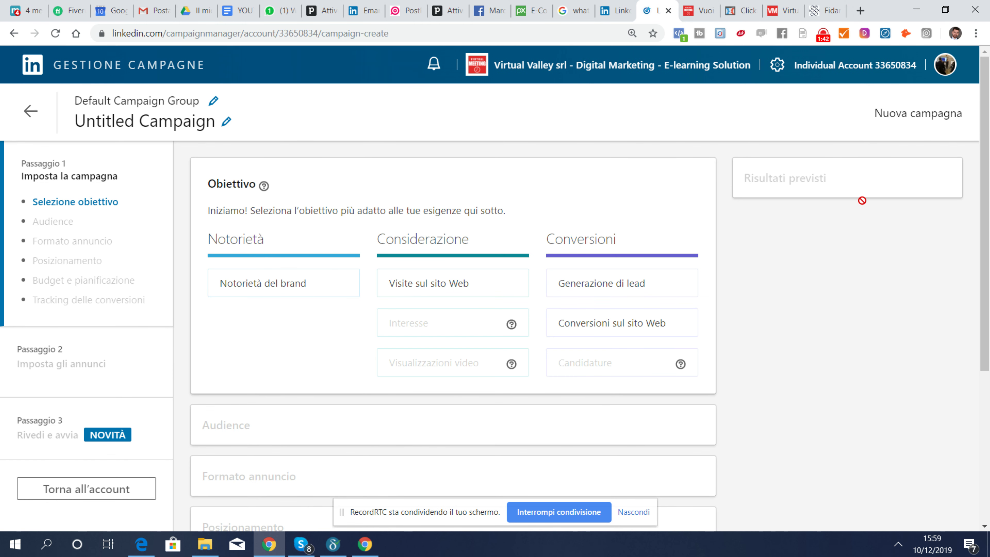
Choose "Visite sul sito Web" as the objective of the new campaign
scroll(862, 304, down, 1)
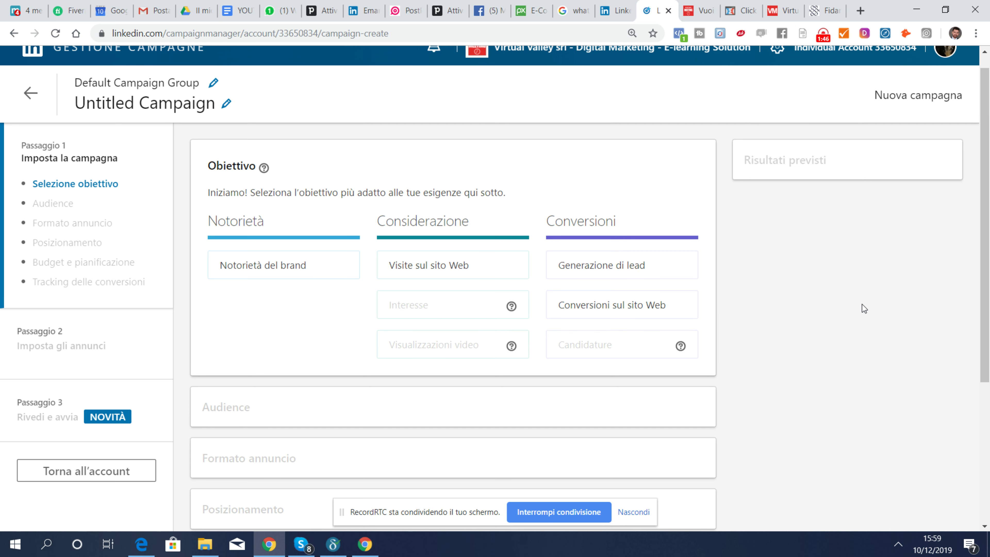
mouse_move(457, 273)
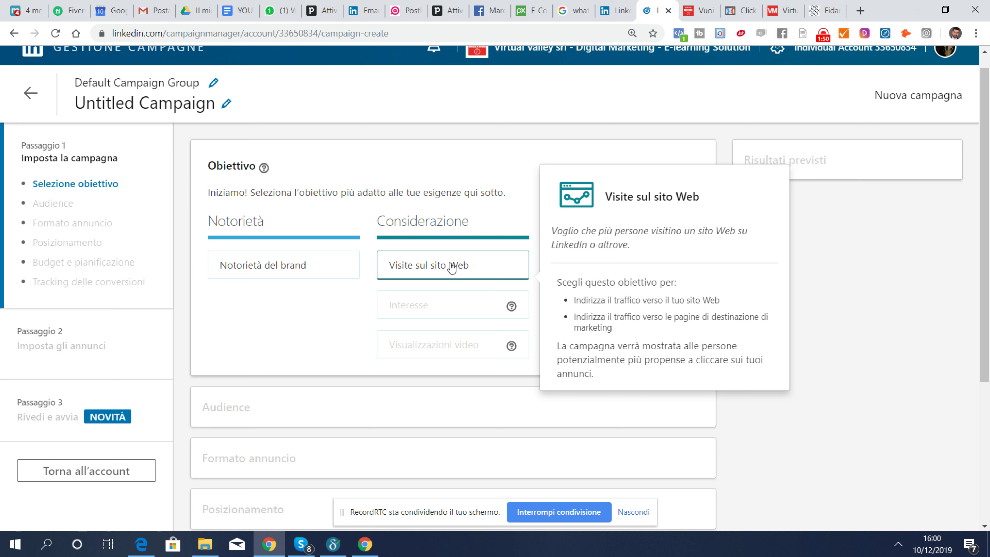
mouse_move(269, 274)
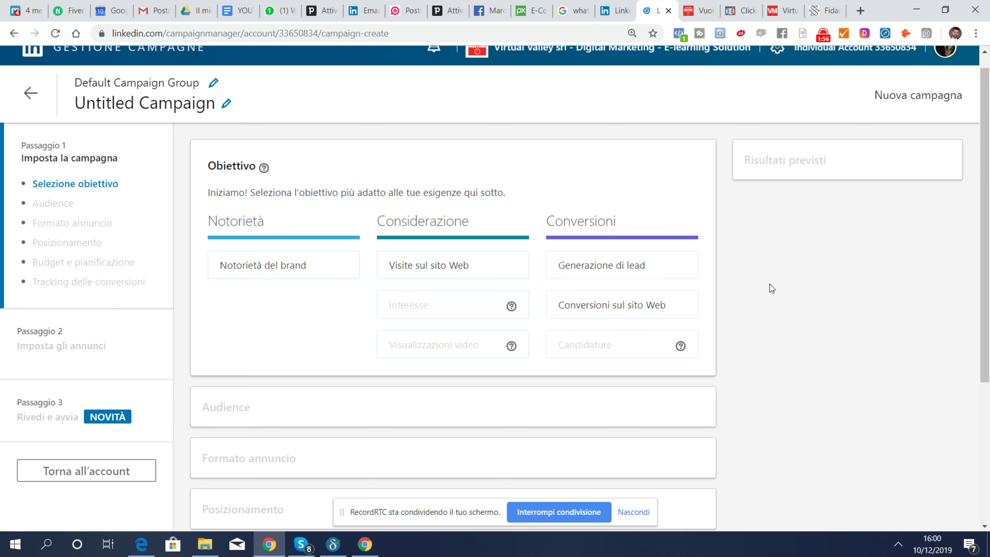
mouse_move(615, 278)
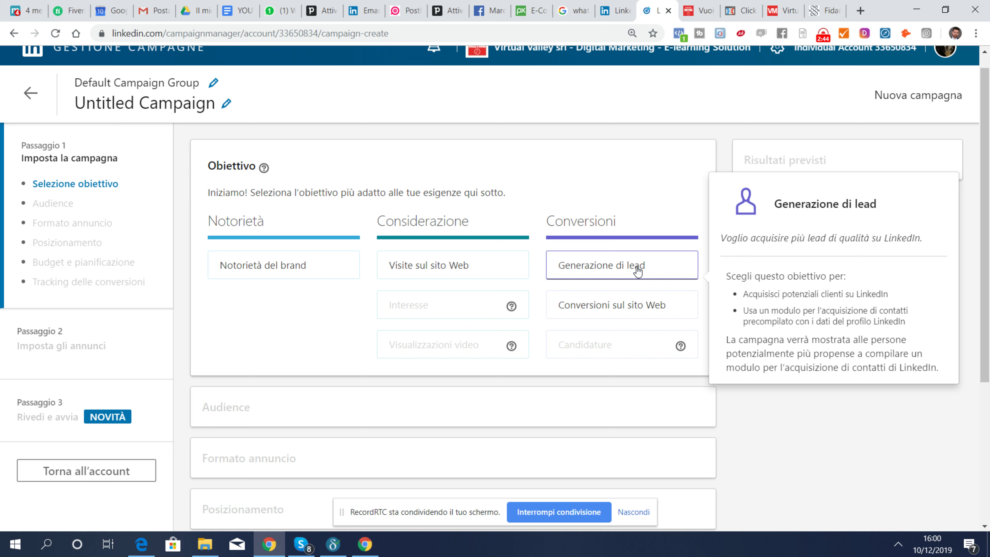
mouse_move(512, 269)
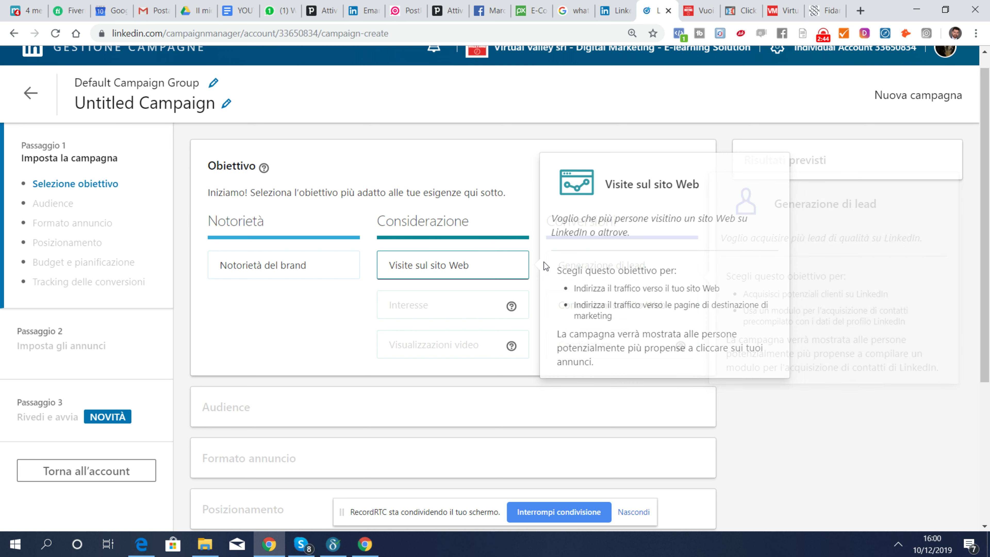
click(455, 268)
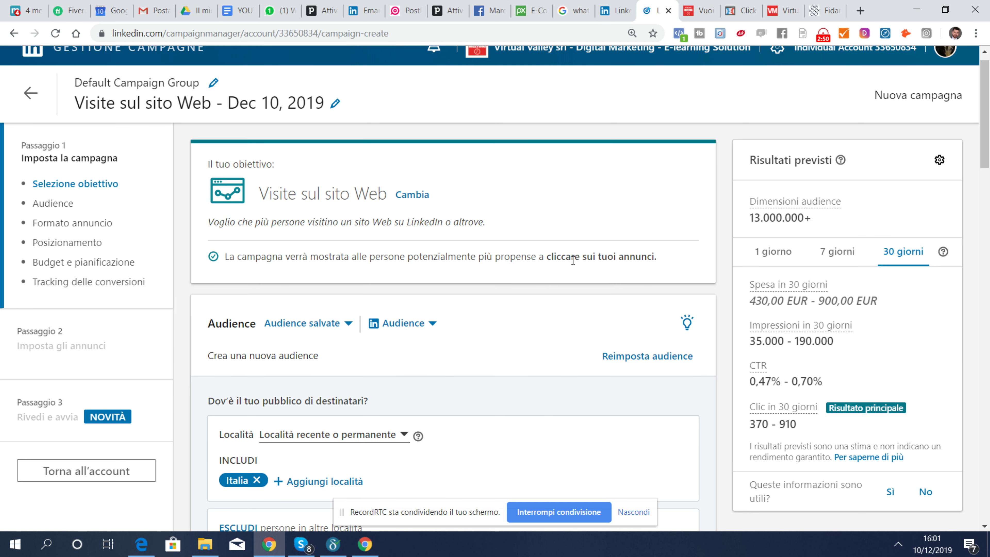
Set the audience's profile language to Italiano
scroll(573, 260, down, 2)
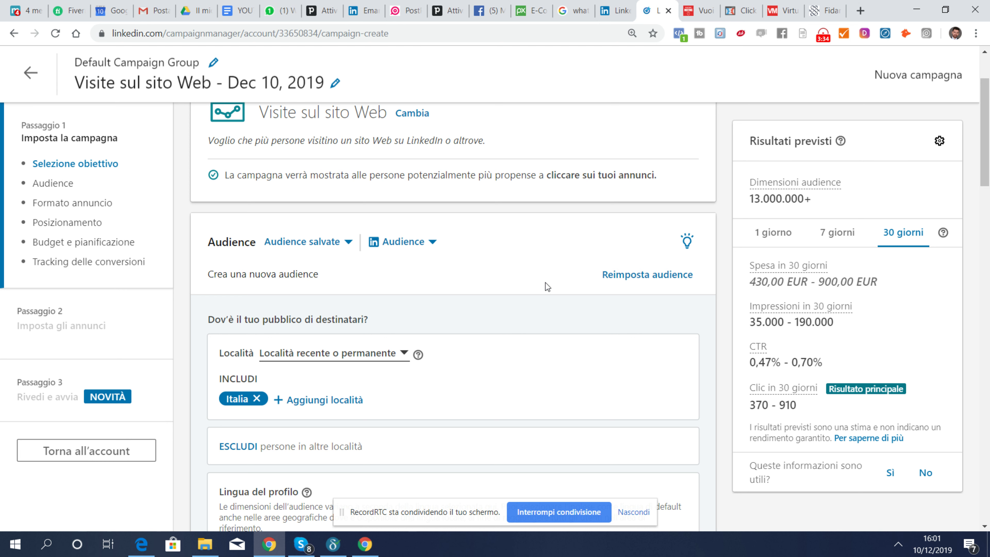
scroll(547, 282, down, 3)
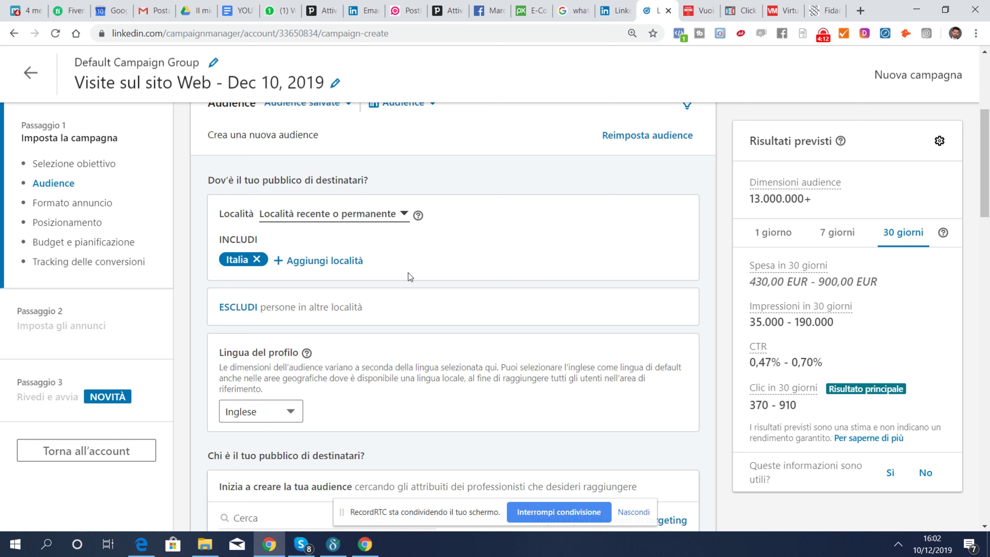
scroll(408, 272, down, 1)
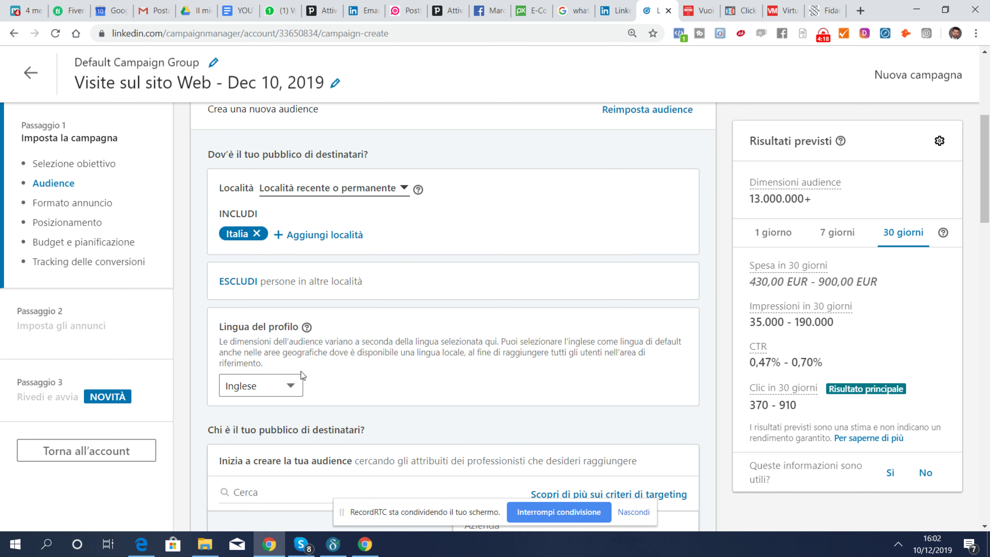
click(293, 392)
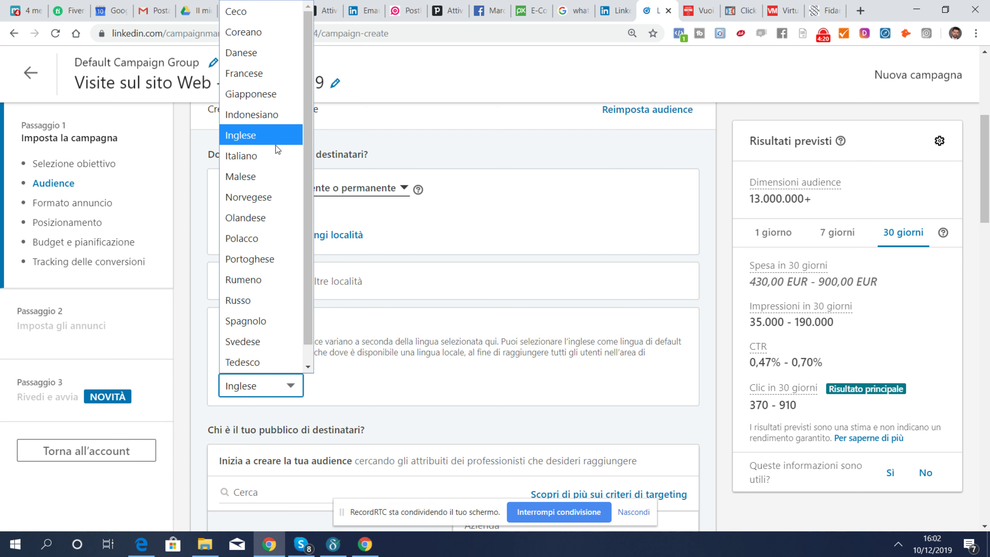
click(274, 156)
Target the Formazione company industries E-learning, Gestione in ambito formativo, Istruzione superiore and Ricerca in the audience attributes
scroll(428, 248, down, 3)
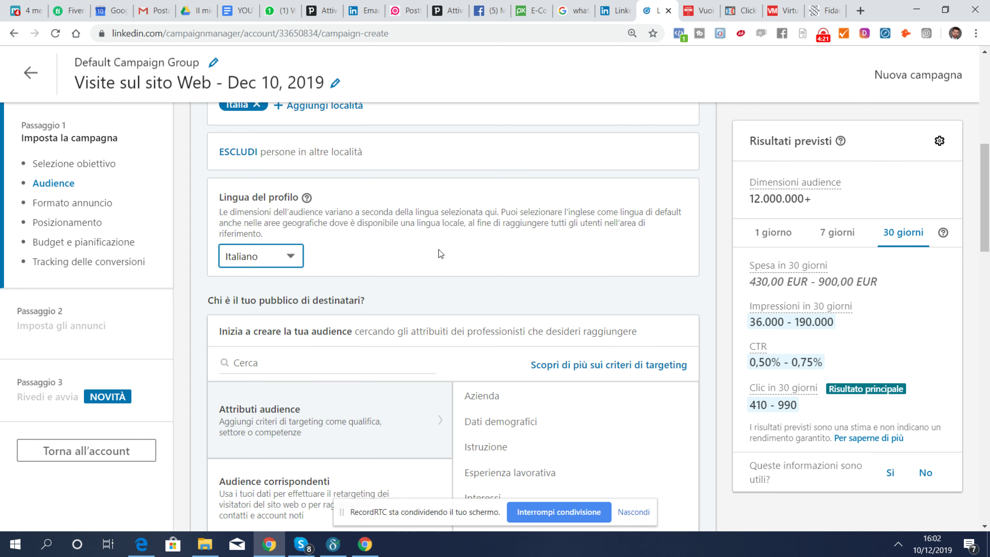
scroll(438, 254, down, 2)
scroll(439, 254, down, 2)
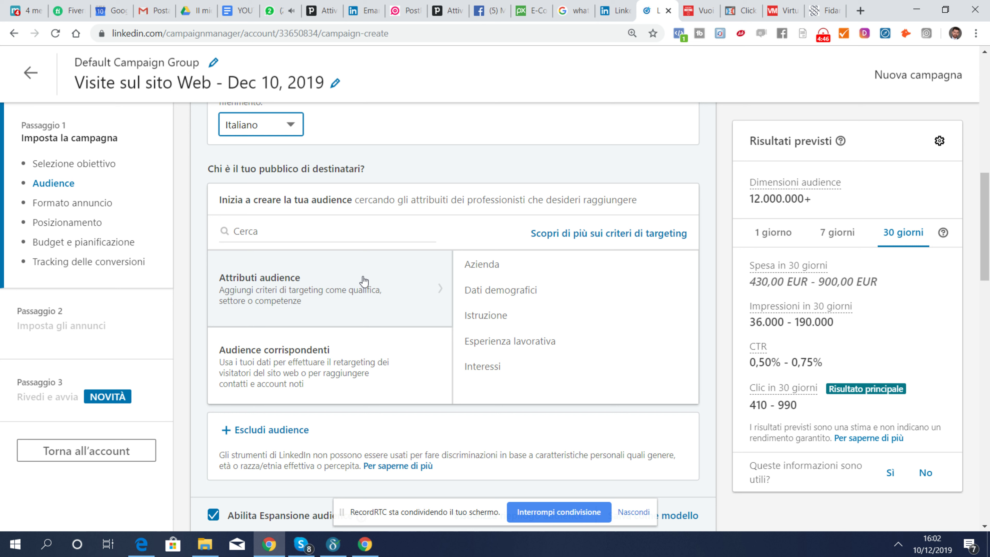
click(329, 288)
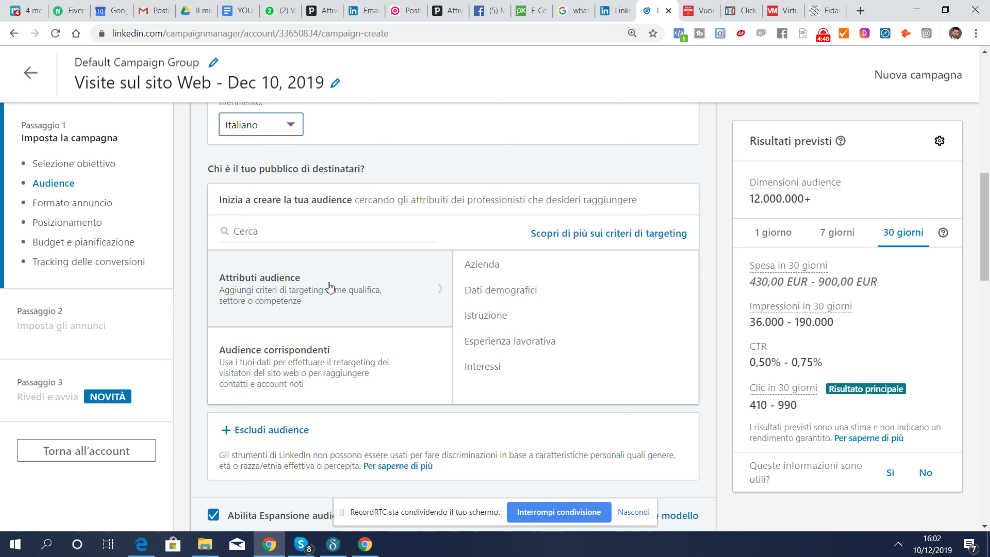
click(484, 268)
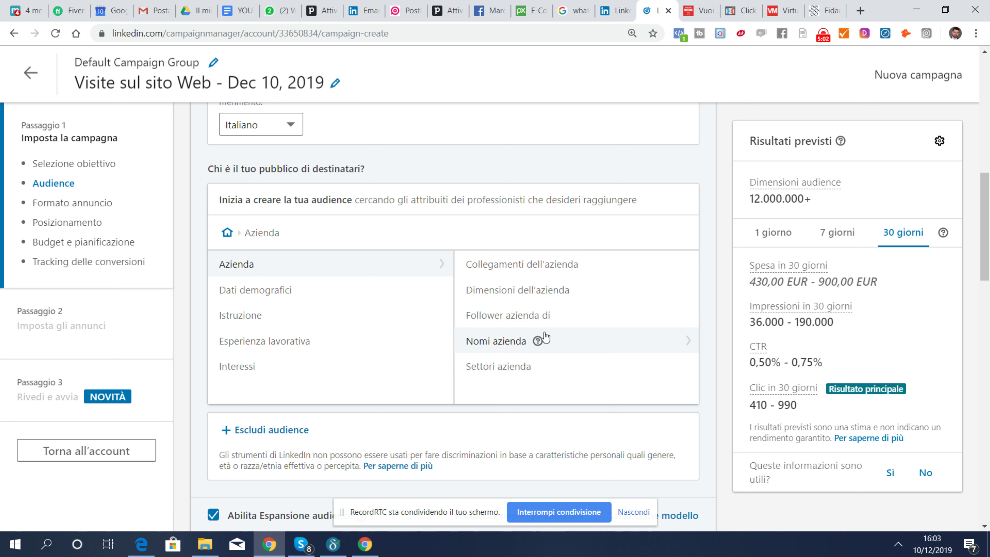
click(509, 378)
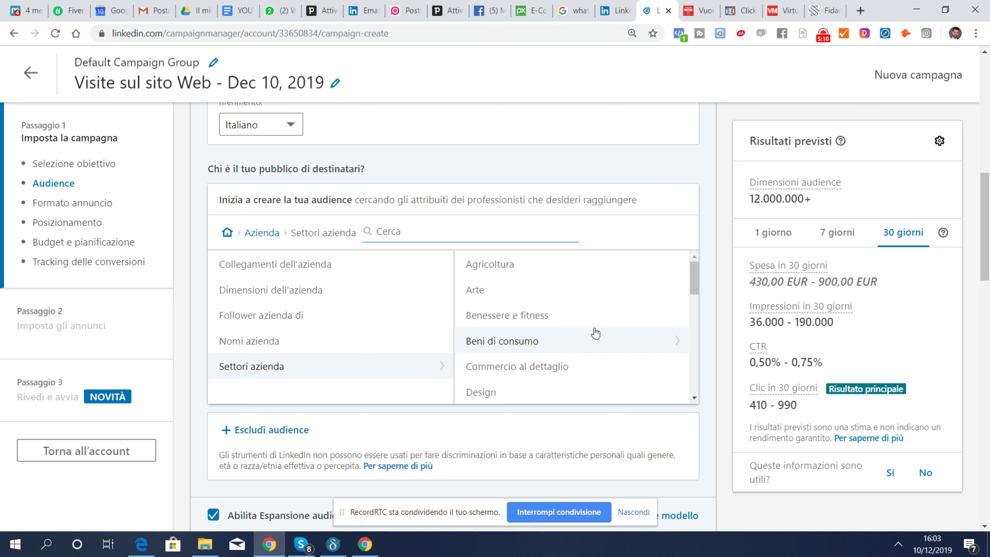
scroll(593, 333, down, 3)
scroll(596, 332, down, 2)
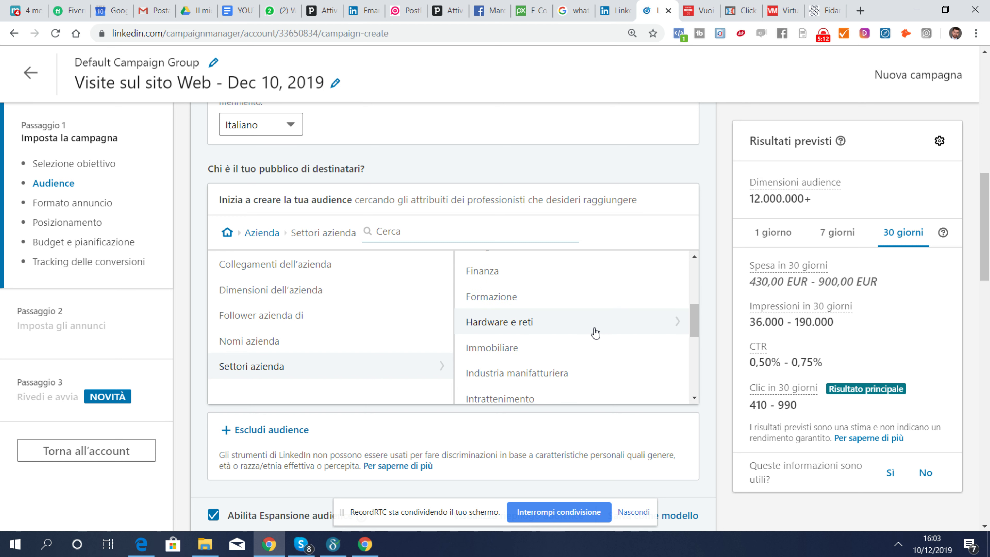
click(493, 298)
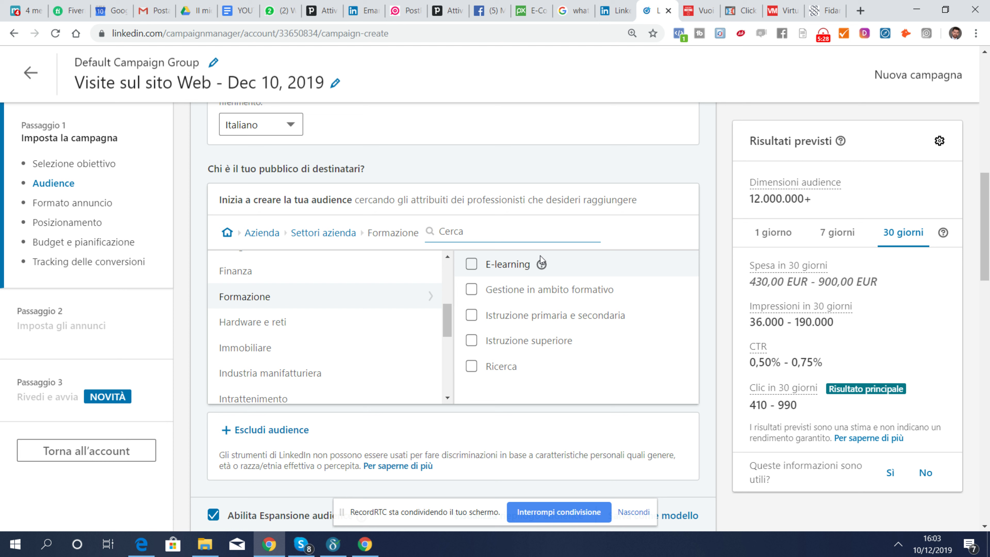
click(472, 264)
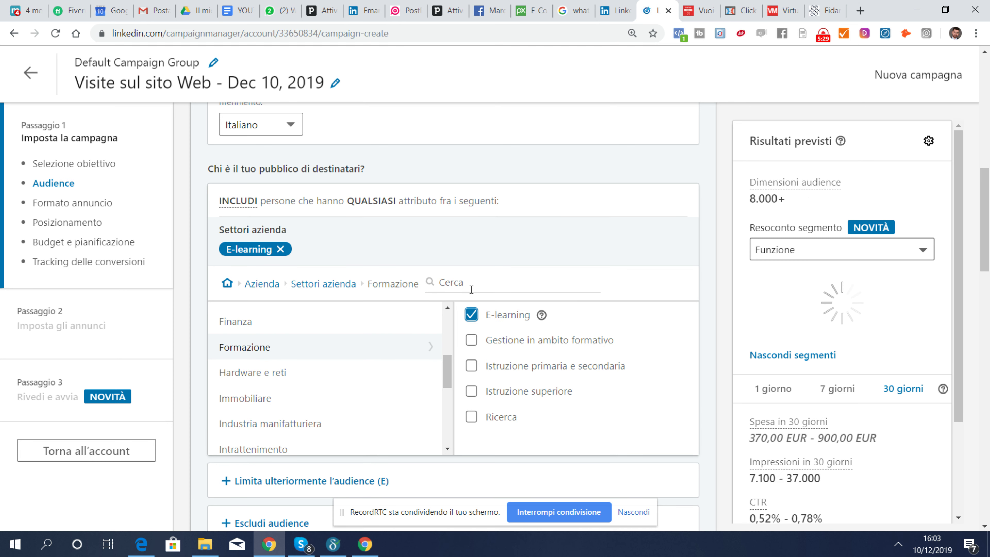
click(473, 342)
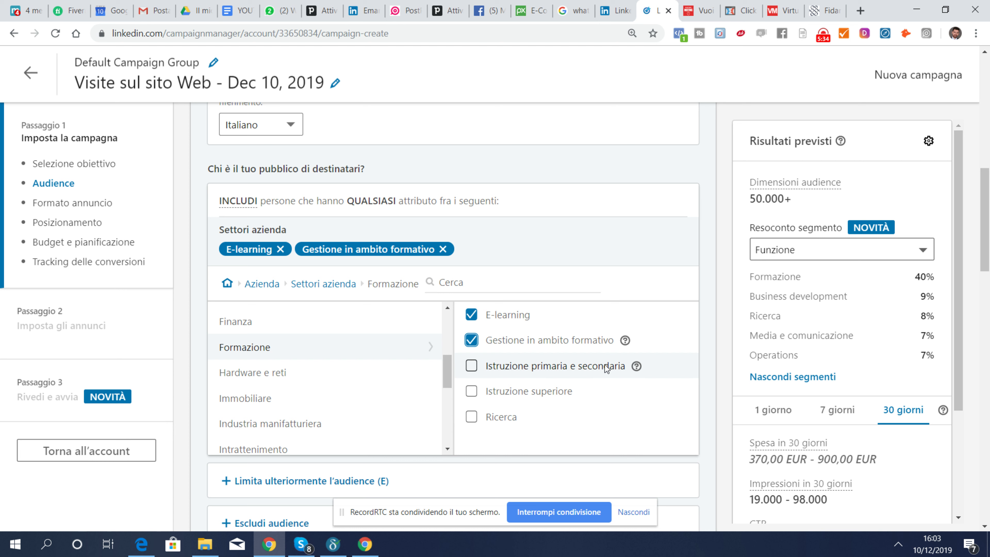
click(472, 391)
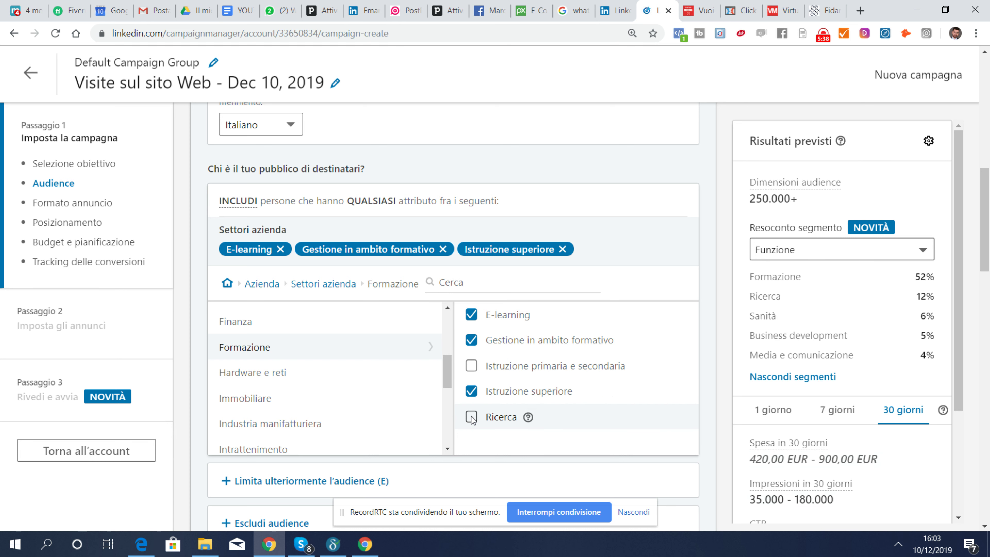
click(472, 417)
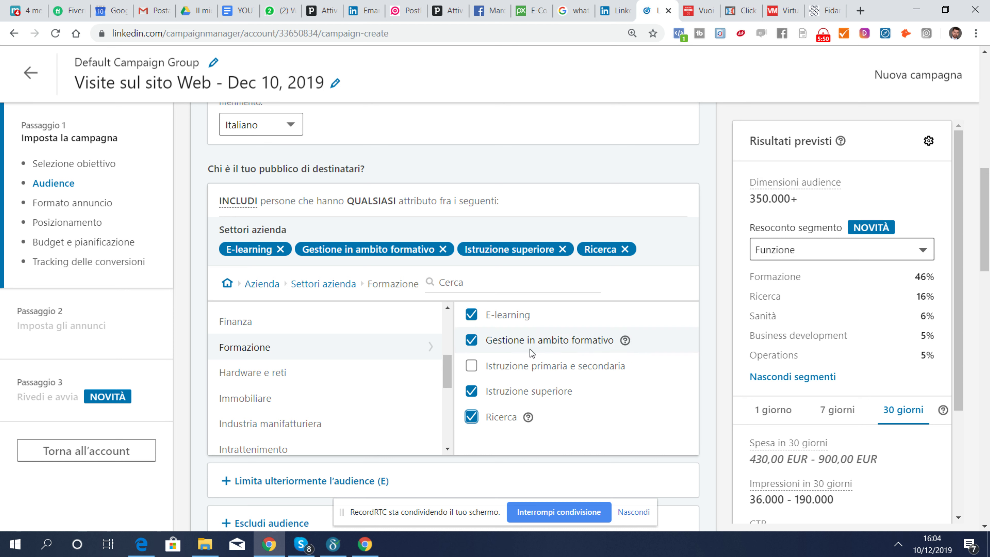
Narrow the audience further with an additional AND condition on company size, selecting 11-50 dipendenti
scroll(330, 402, down, 1)
scroll(331, 402, down, 10)
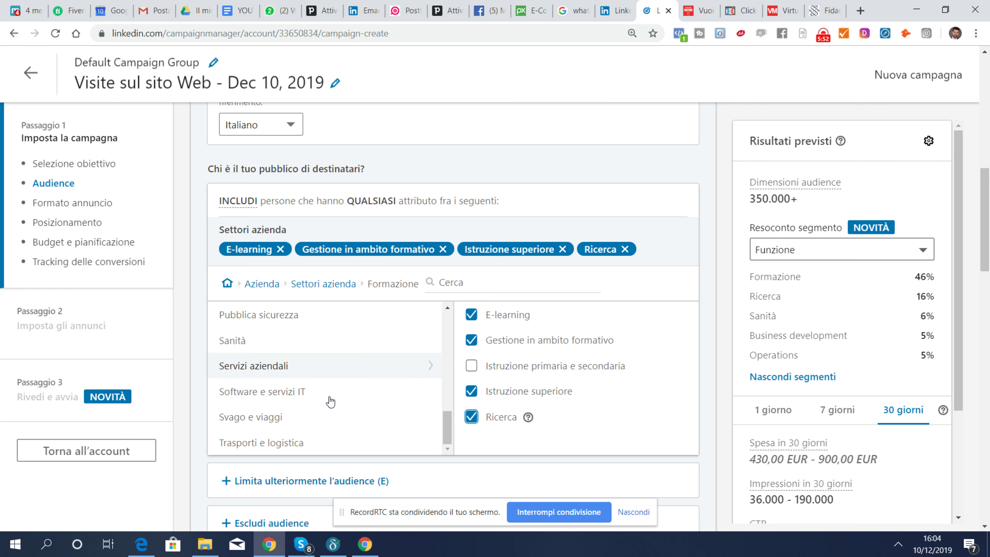
scroll(321, 267, up, 6)
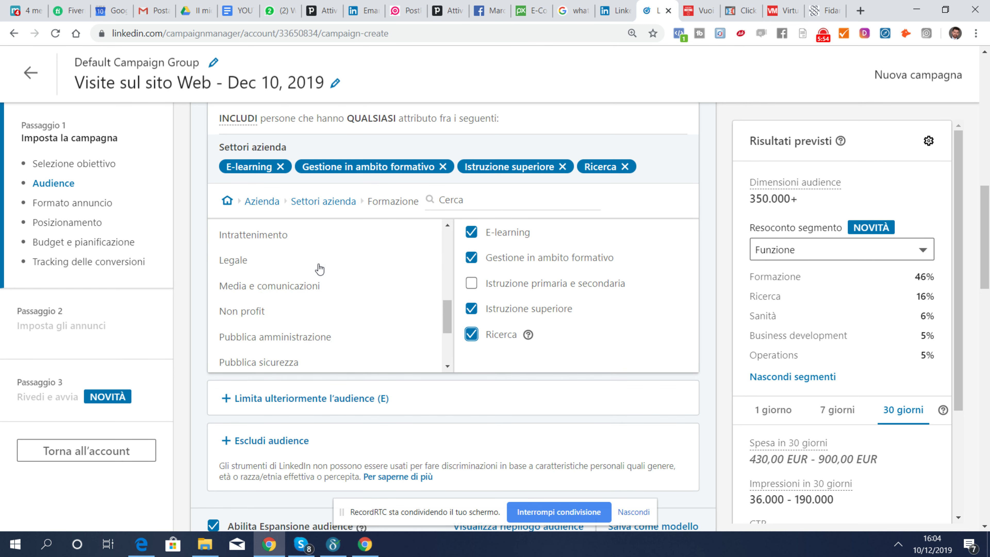
scroll(546, 258, up, 1)
scroll(545, 257, up, 2)
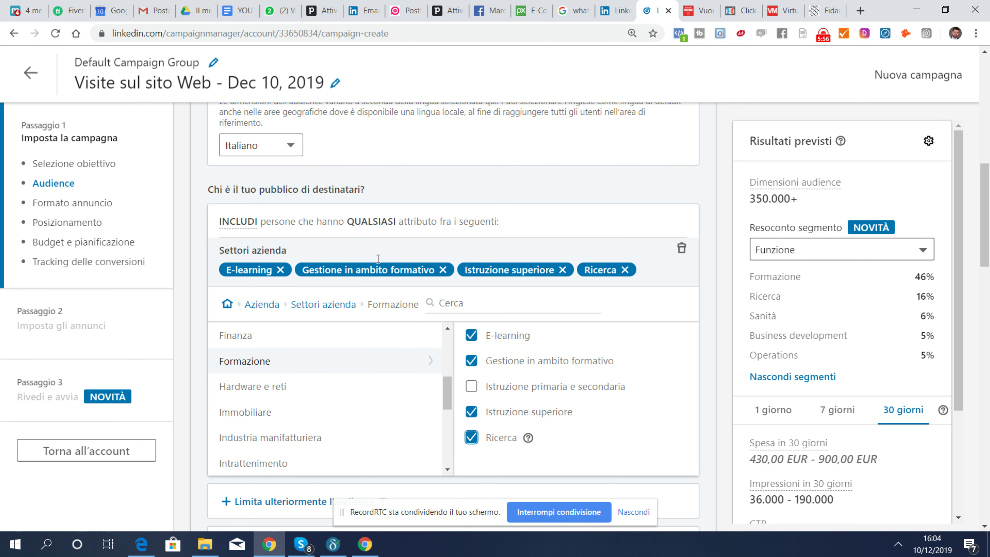
scroll(511, 264, down, 3)
scroll(510, 264, down, 1)
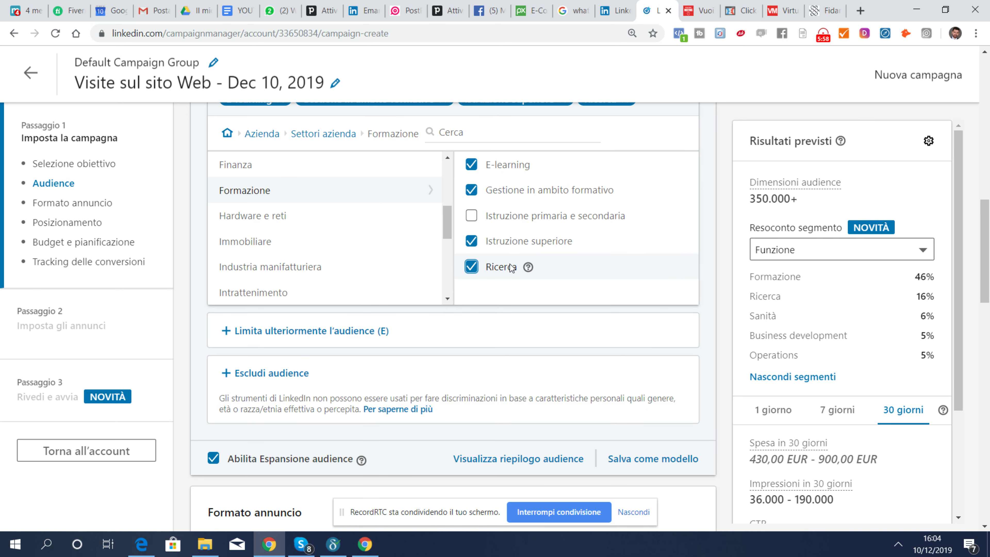
click(297, 338)
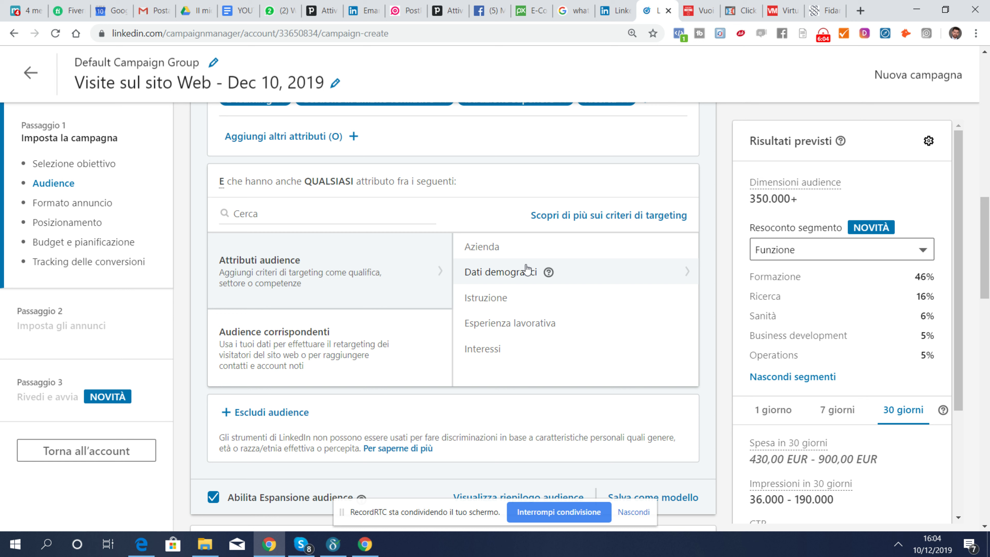
click(527, 270)
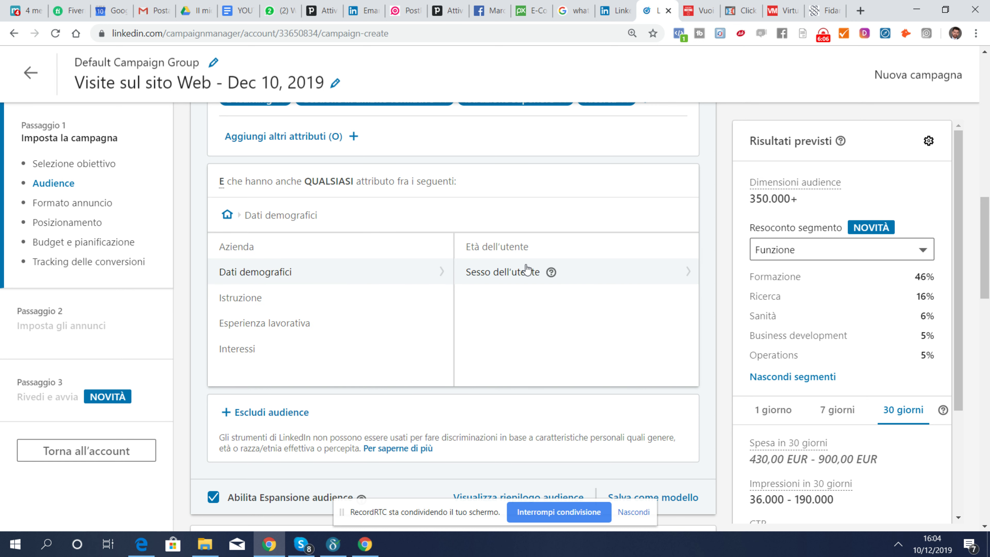
click(248, 251)
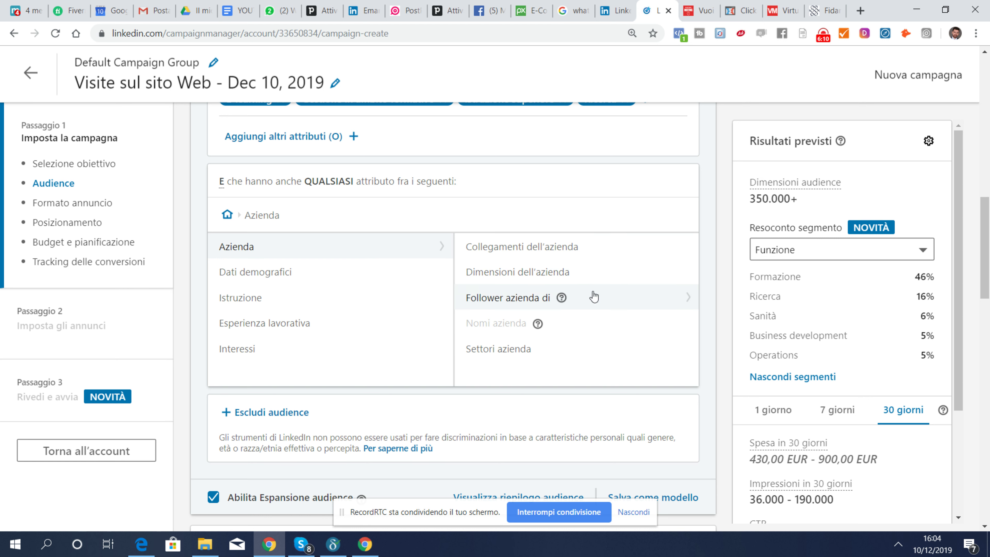
click(499, 280)
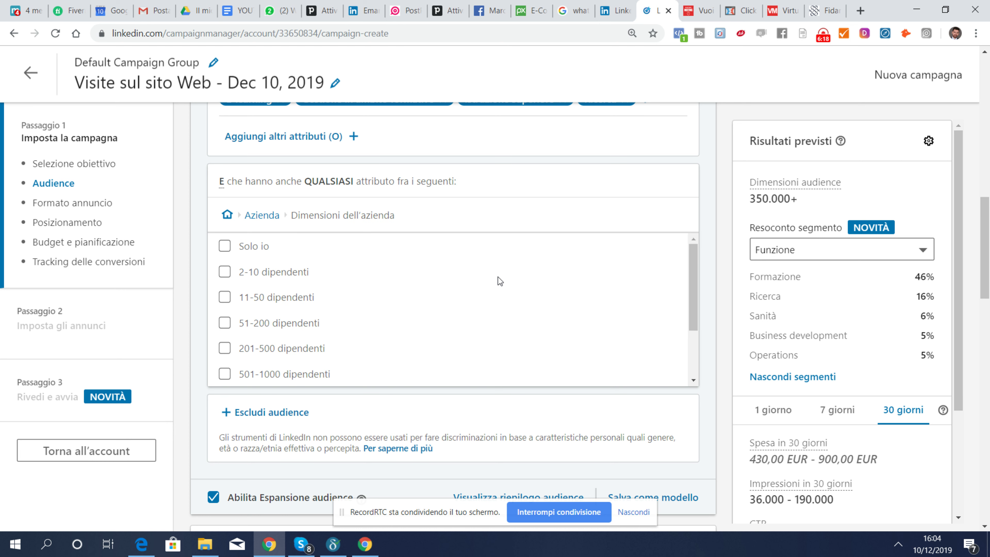
click(226, 301)
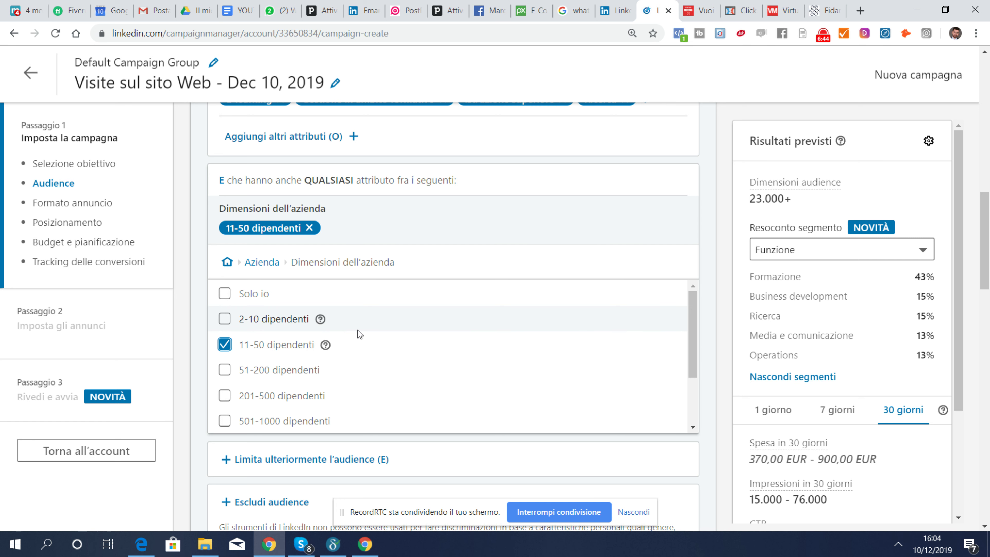
Review the remaining company size options and add another AND condition to narrow the audience further
scroll(390, 363, down, 3)
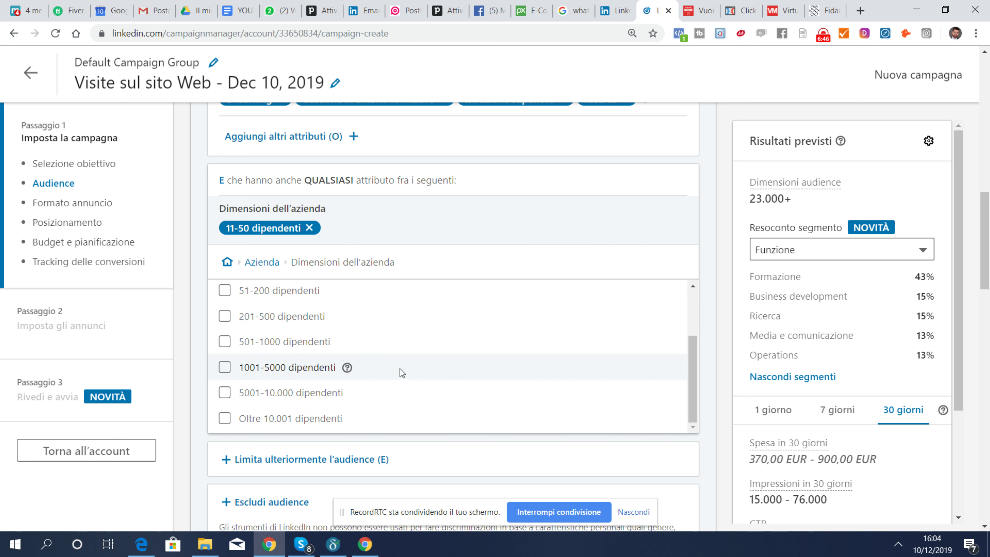
scroll(400, 368, down, 3)
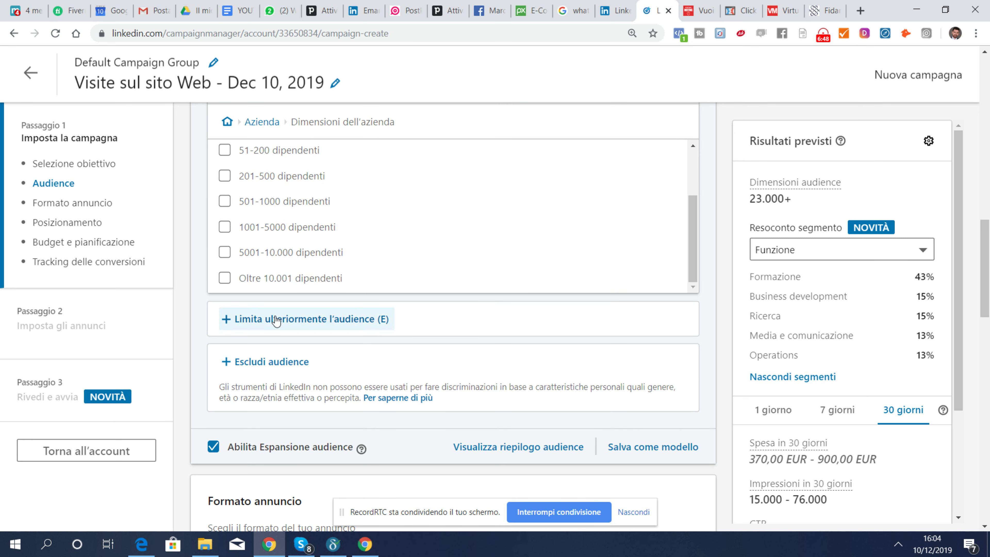
click(298, 320)
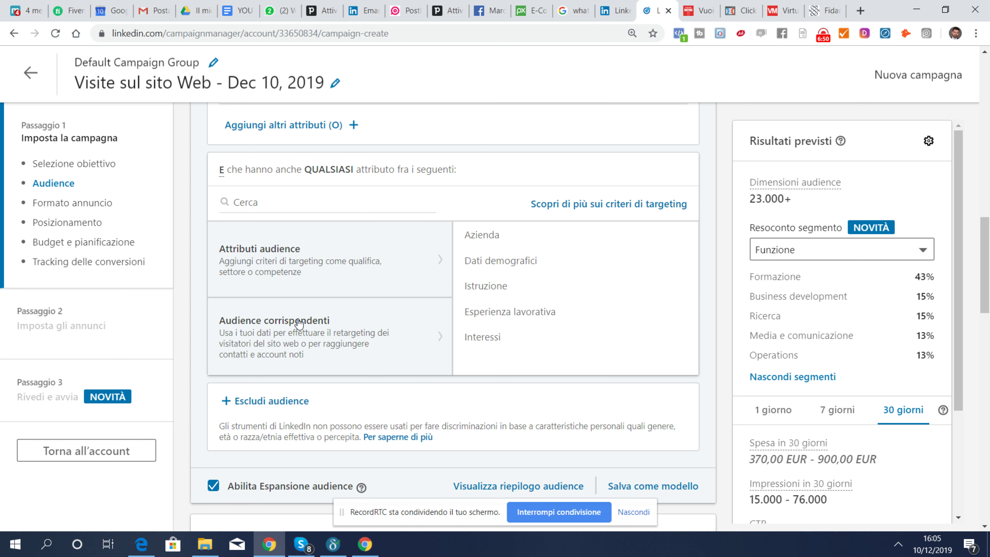
Examine the available targeting criteria for Azienda, Dati demografici, Istruzione and Esperienza lavorativa, including Campi di studio, Lauree and Qualifiche
click(496, 242)
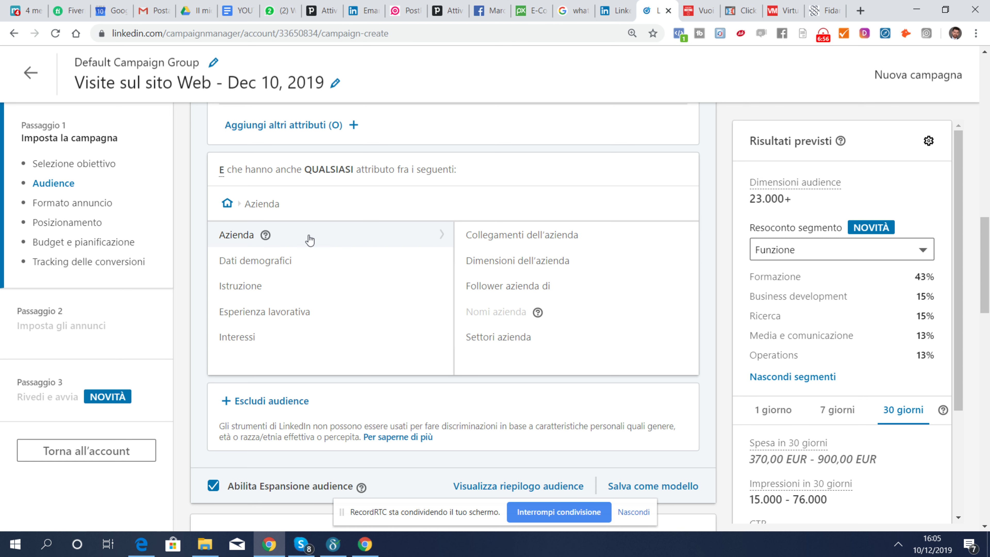
click(269, 267)
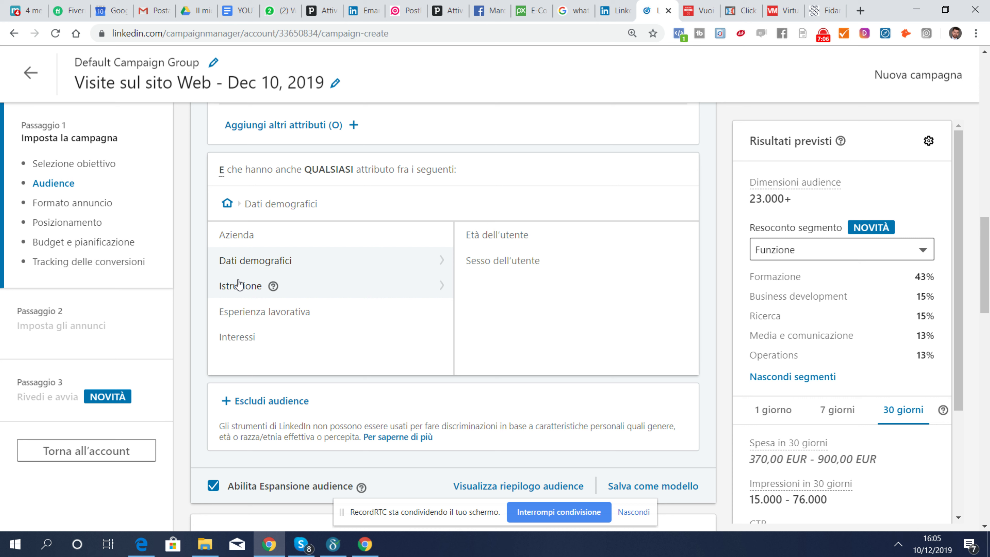
click(248, 288)
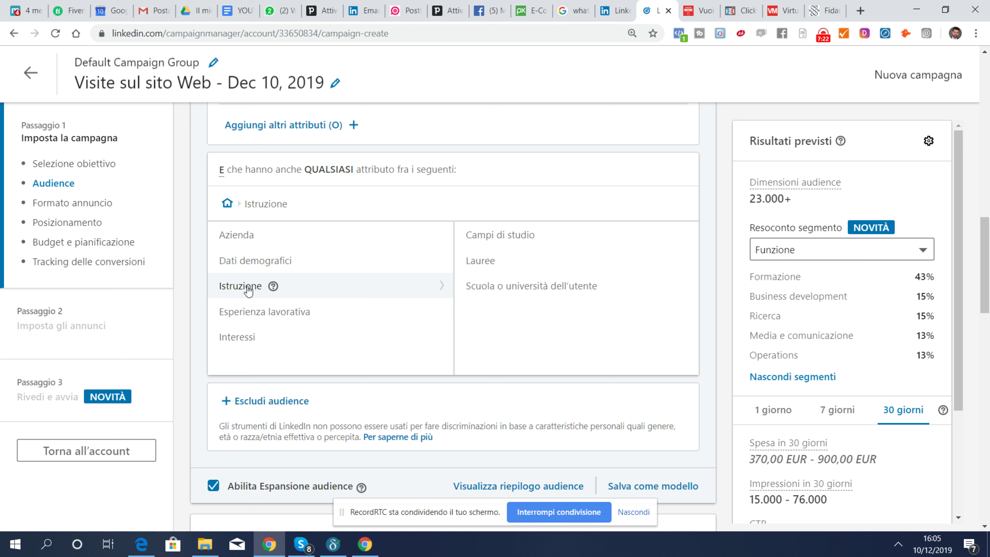
click(504, 236)
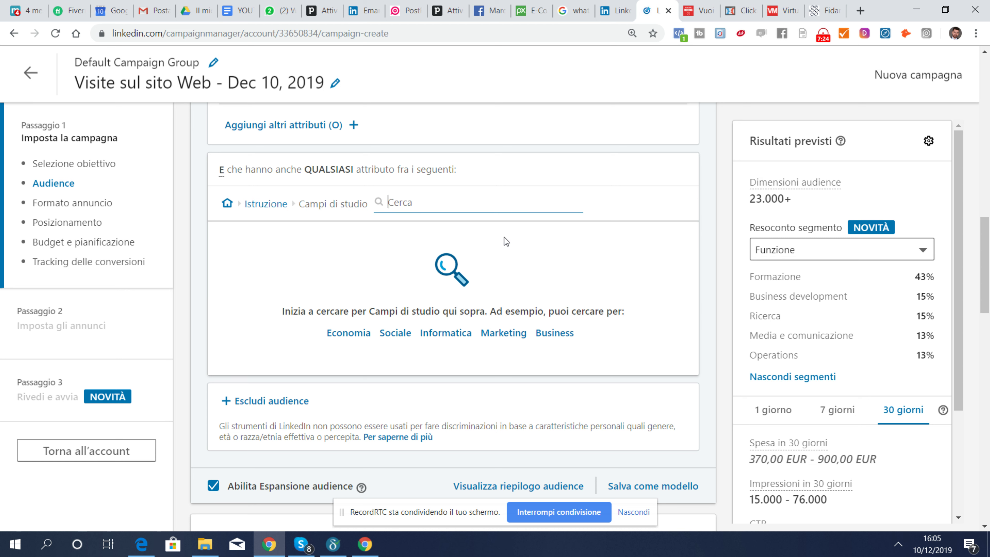
click(228, 203)
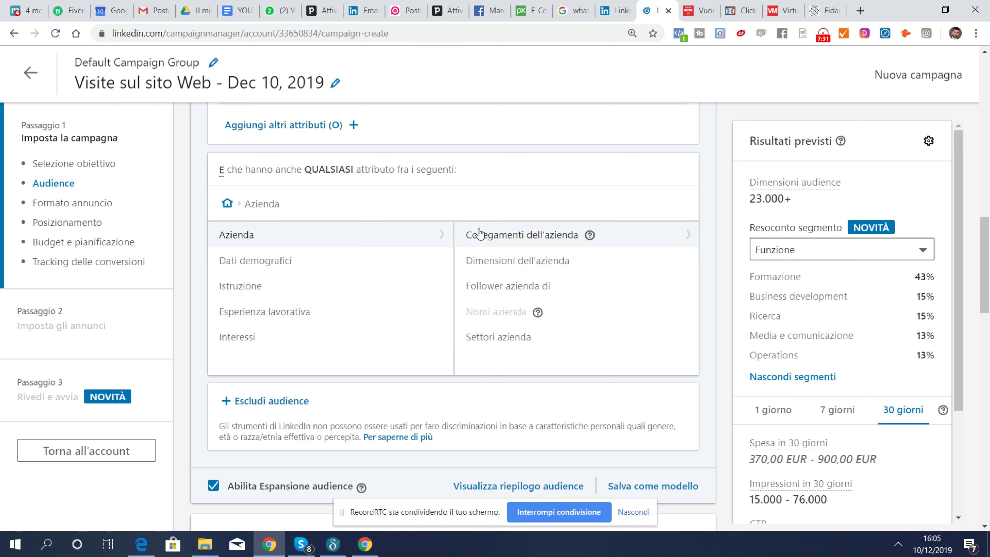
click(267, 261)
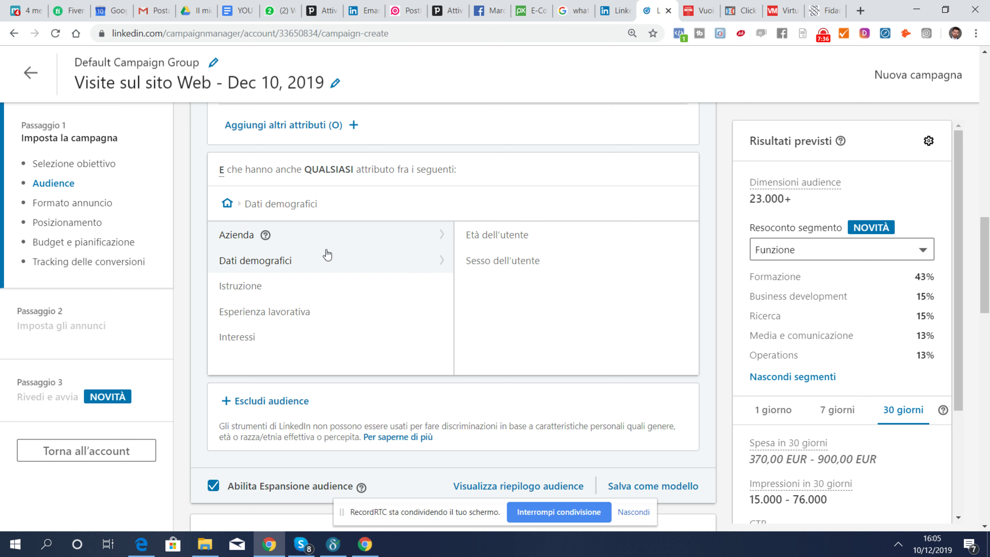
click(239, 290)
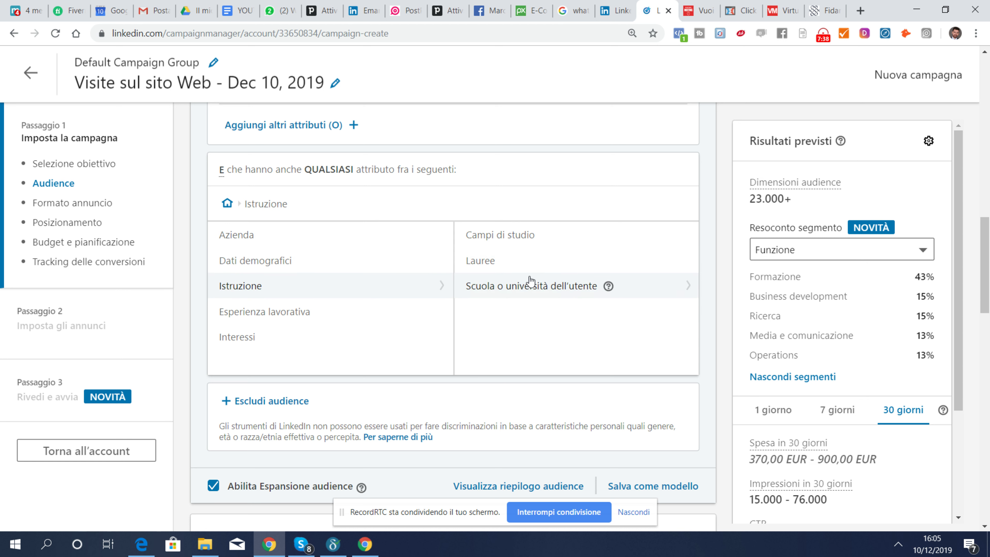
click(481, 262)
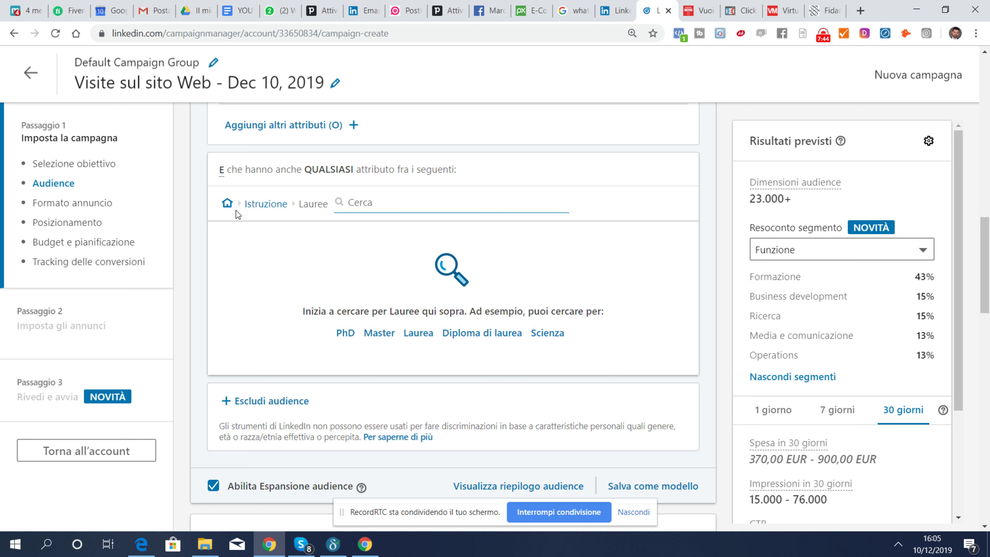
click(227, 204)
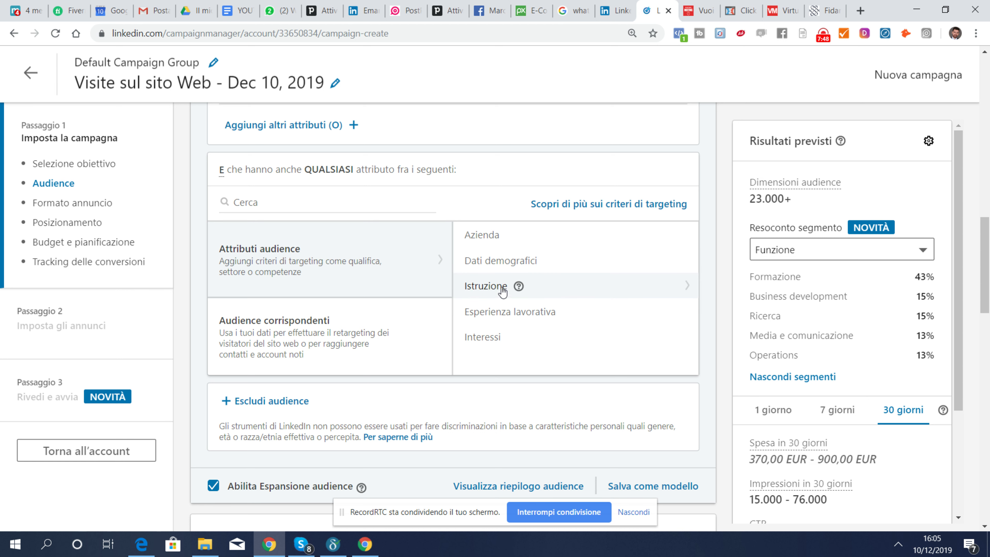
click(493, 291)
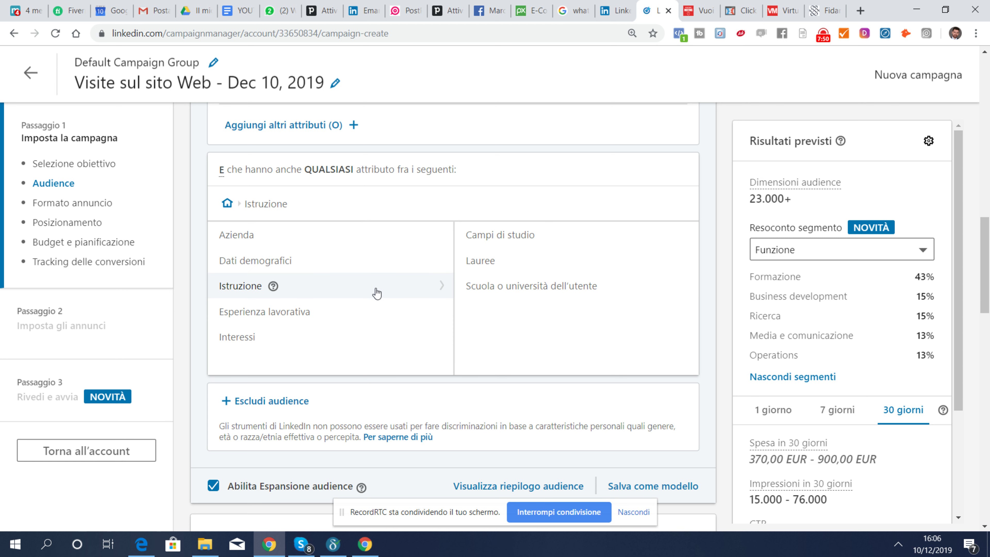
click(275, 318)
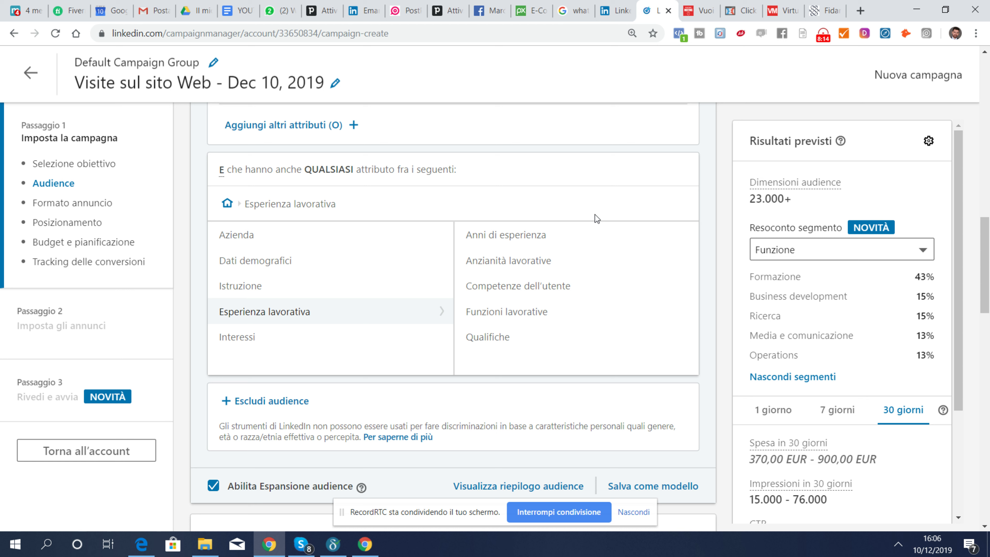
click(494, 343)
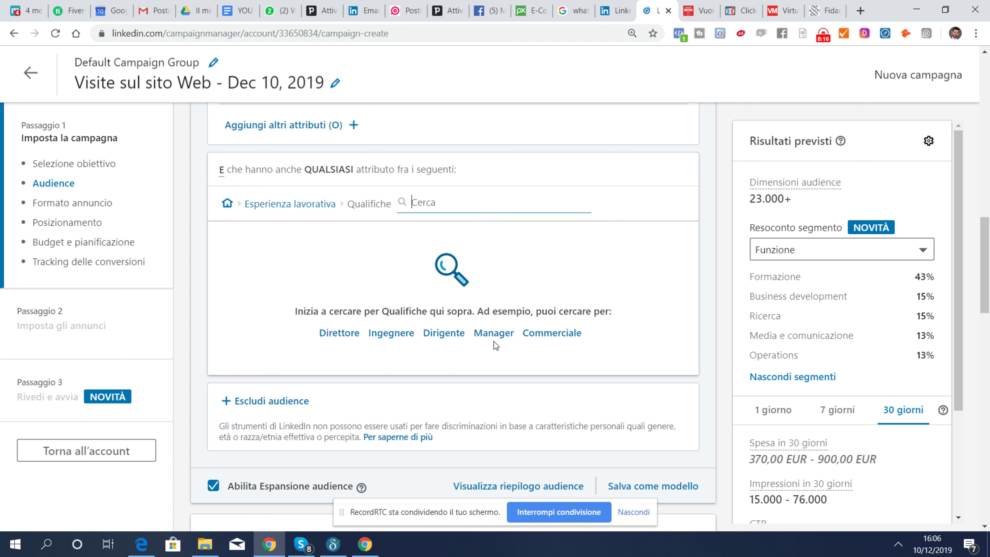
click(227, 204)
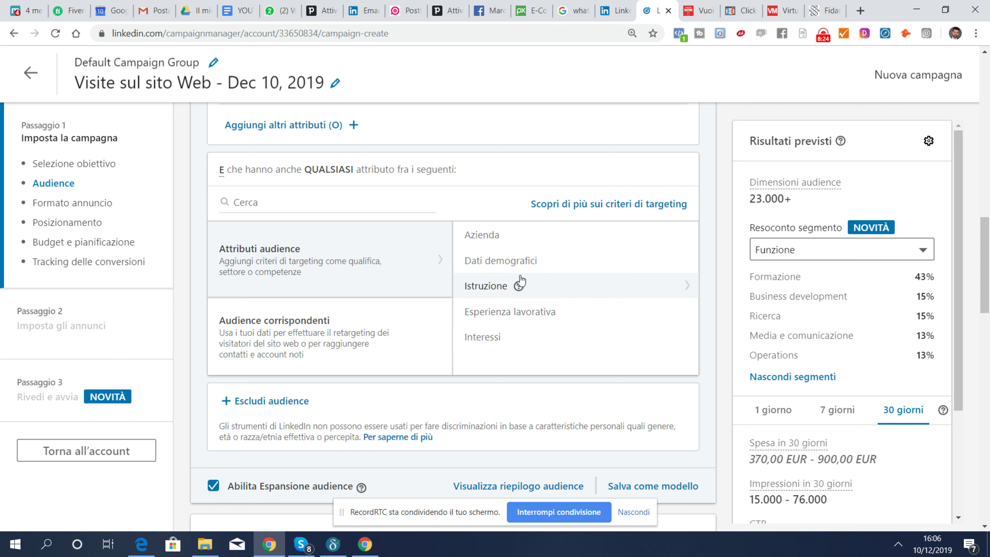
Target the job function Formazione from the Esperienza lavorativa criteria in the new AND condition
click(502, 316)
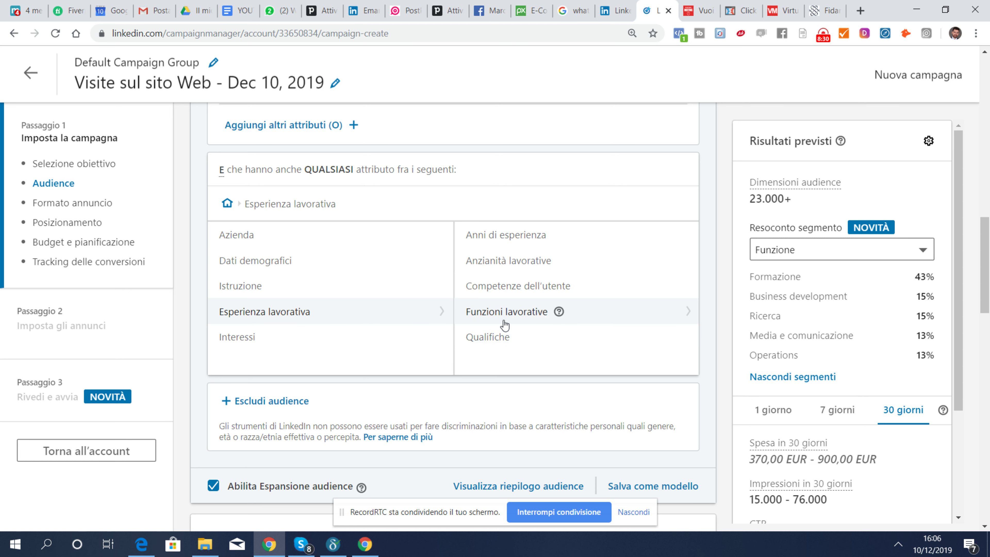
click(520, 313)
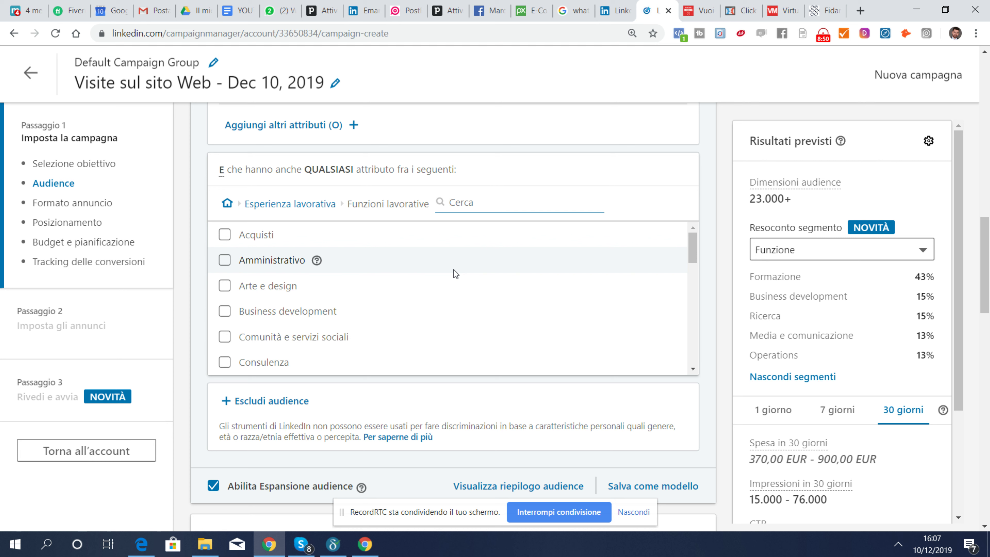
scroll(454, 269, down, 1)
scroll(335, 335, down, 2)
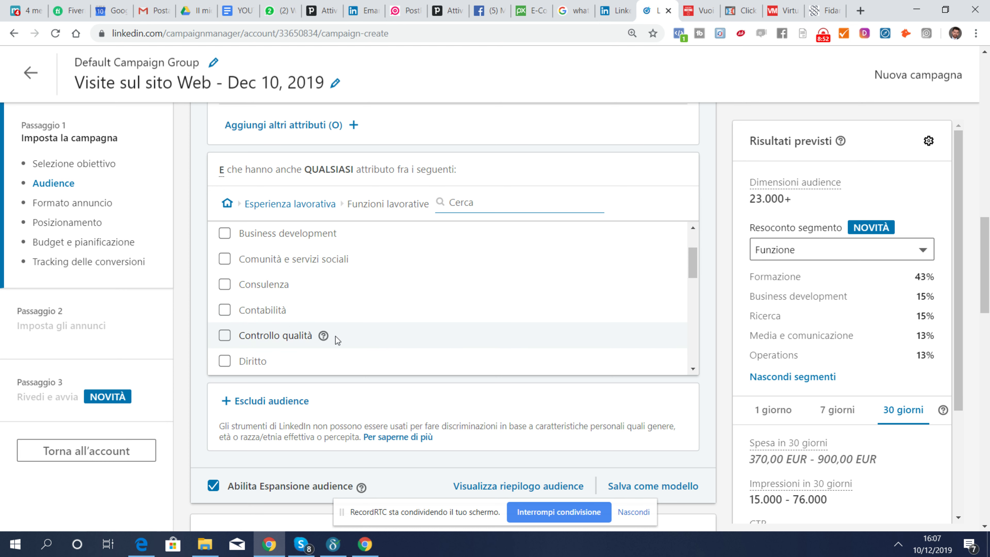
scroll(396, 302, down, 3)
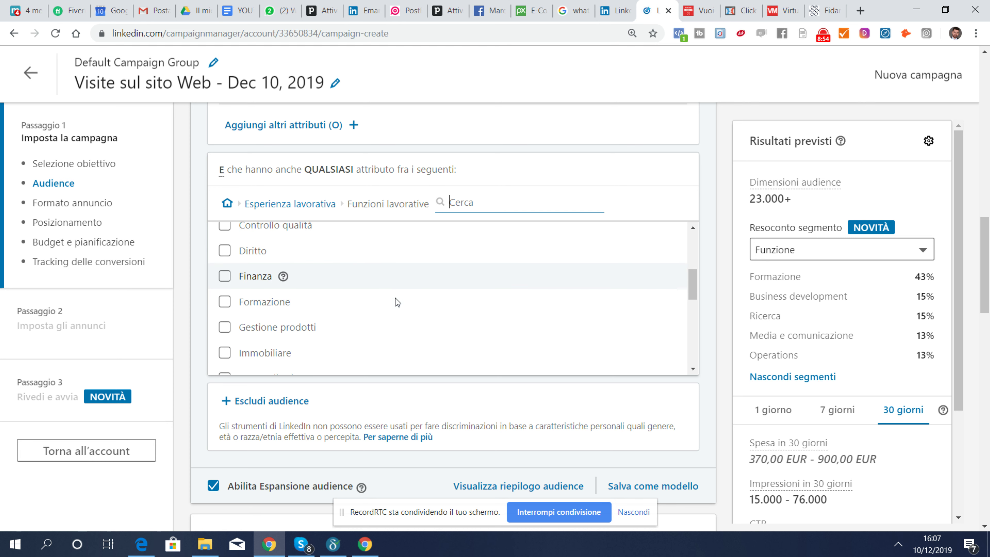
click(224, 304)
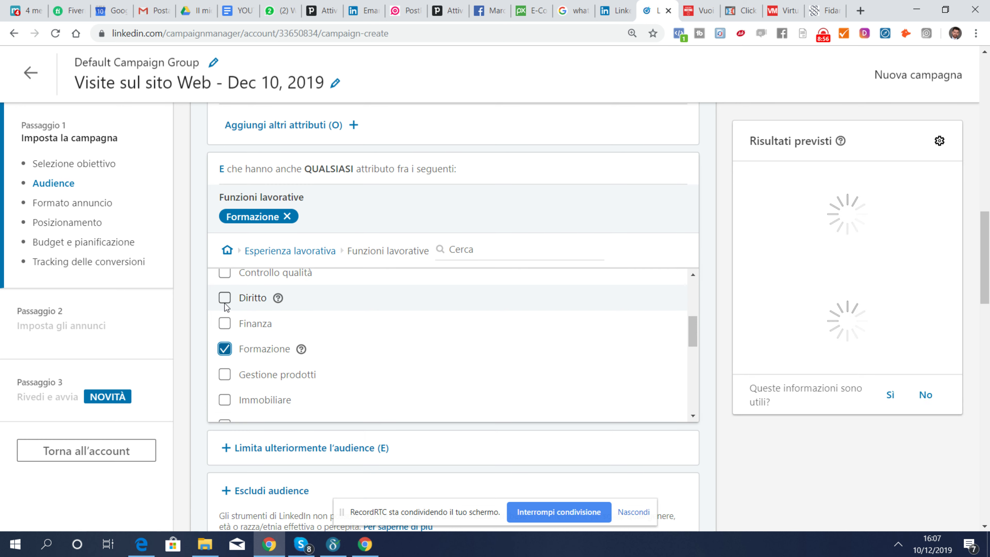
Add Acquisti and Business development to the targeted job functions
scroll(345, 290, down, 1)
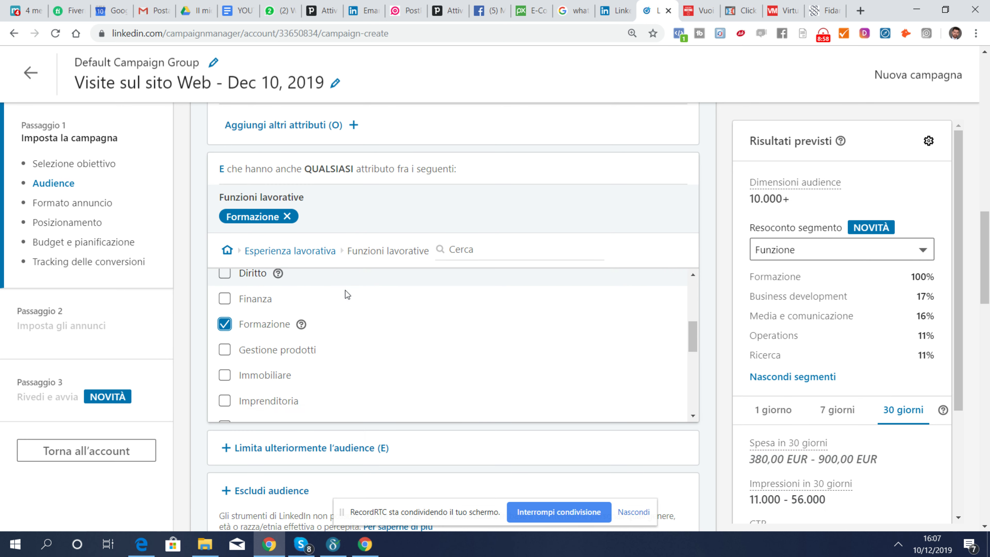
scroll(345, 290, up, 2)
scroll(347, 294, up, 5)
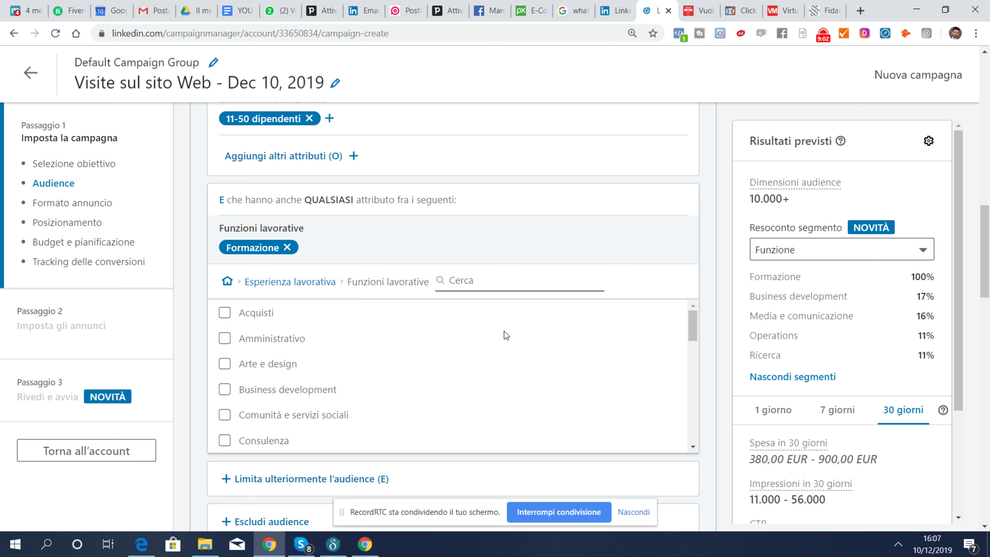
scroll(535, 332, down, 1)
scroll(534, 337, up, 1)
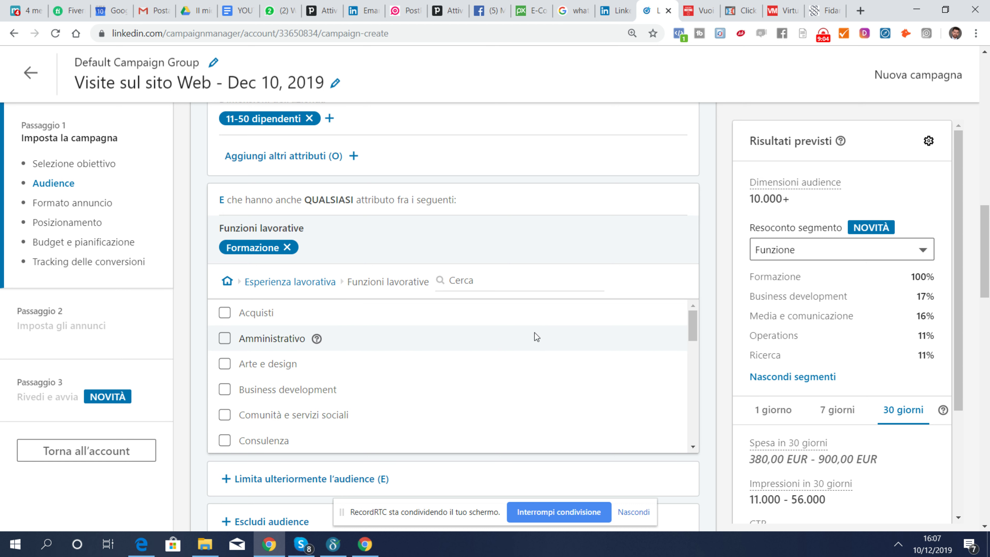
click(225, 313)
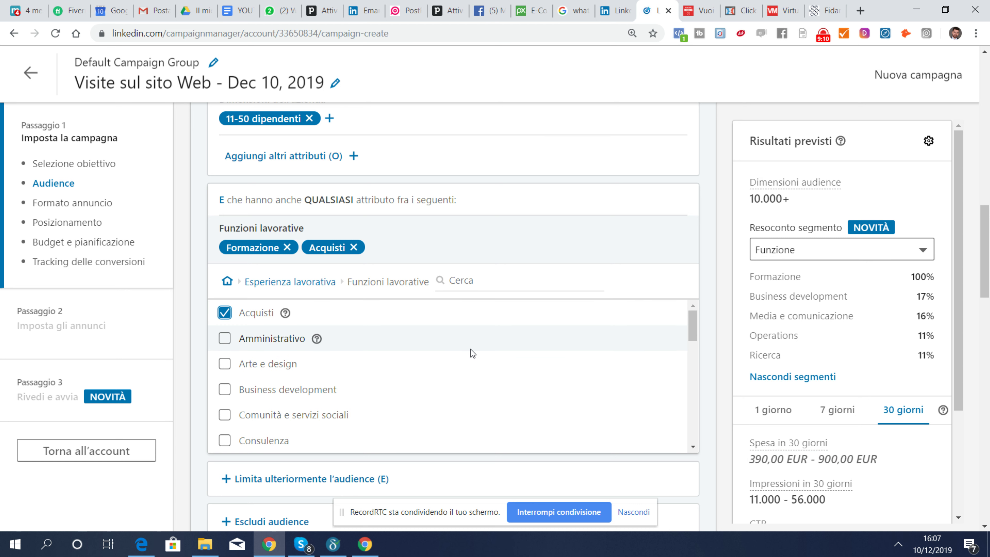
scroll(470, 349, down, 1)
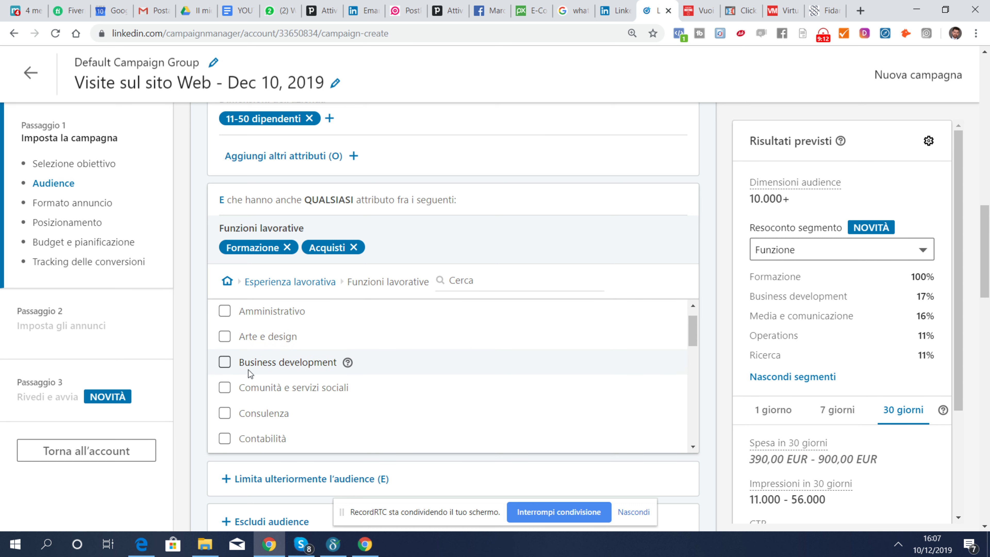
click(230, 364)
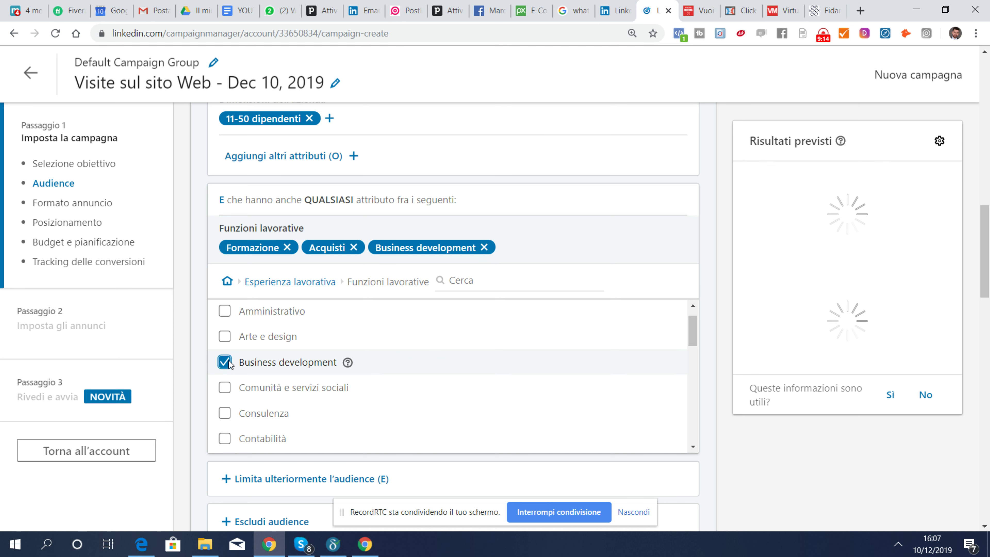
Extend the targeted job functions with Consulenza, Controllo qualità and Imprenditoria
scroll(353, 368, down, 1)
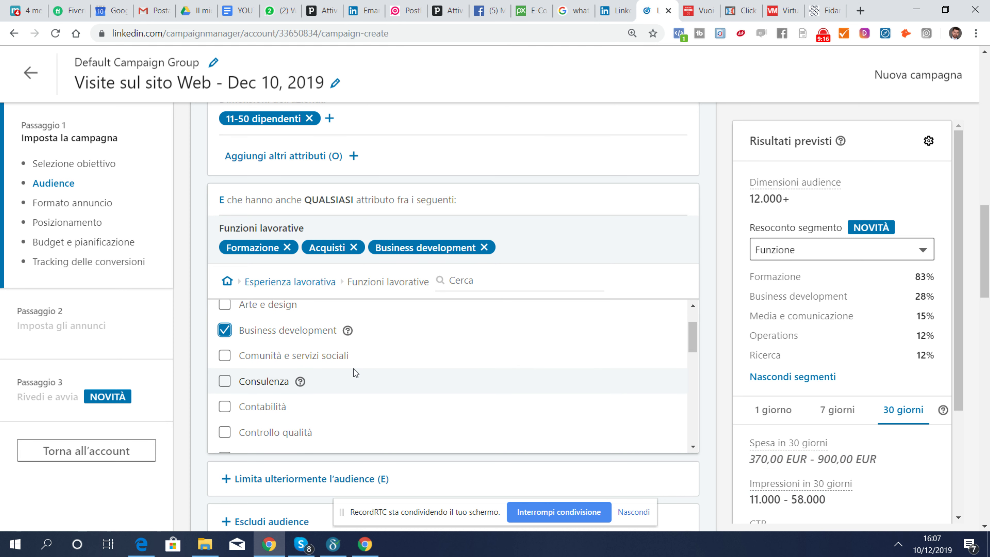
click(224, 381)
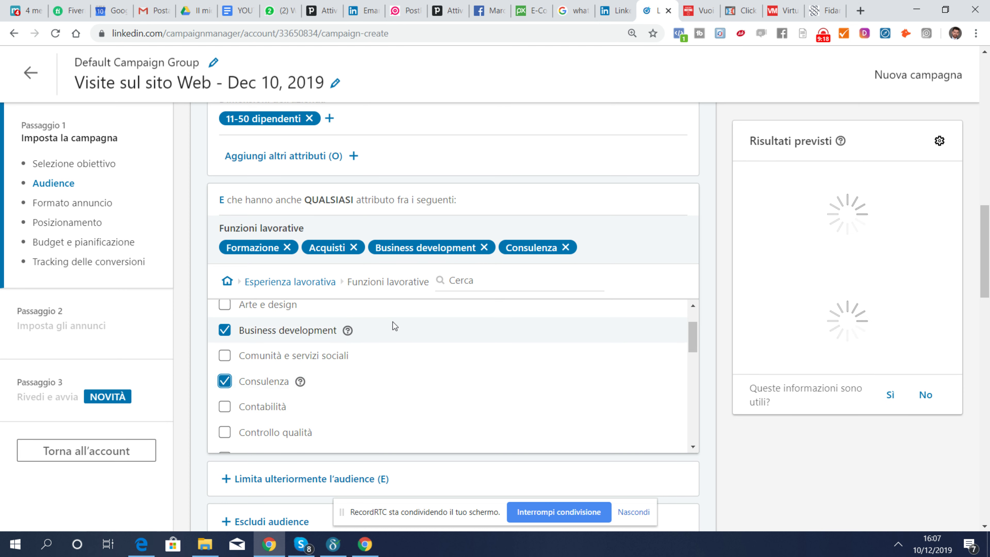
scroll(416, 325, down, 2)
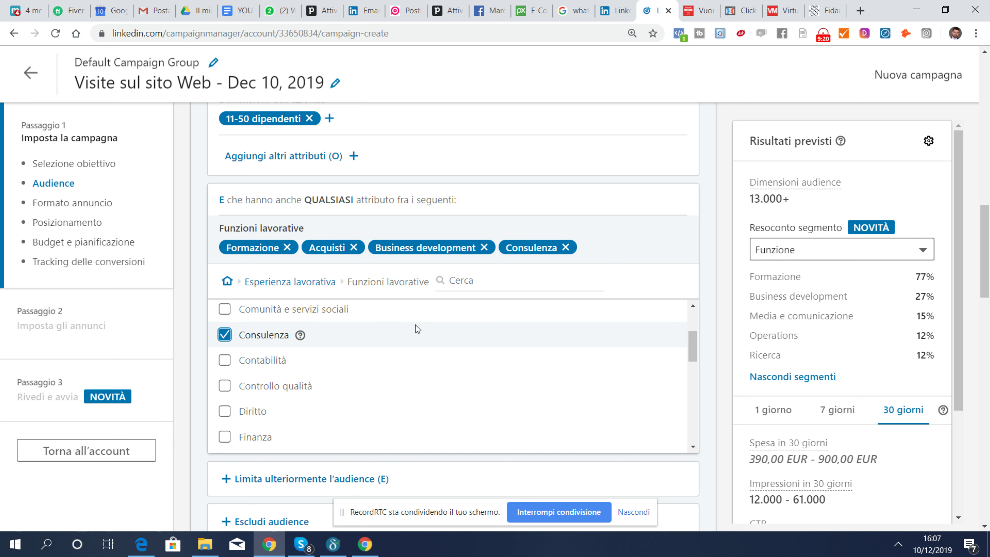
scroll(415, 325, down, 1)
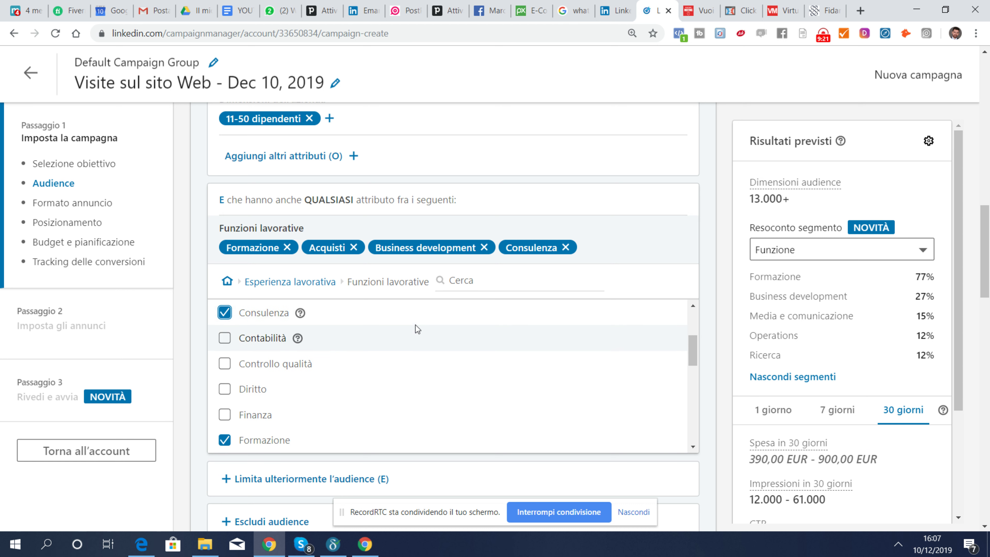
click(226, 365)
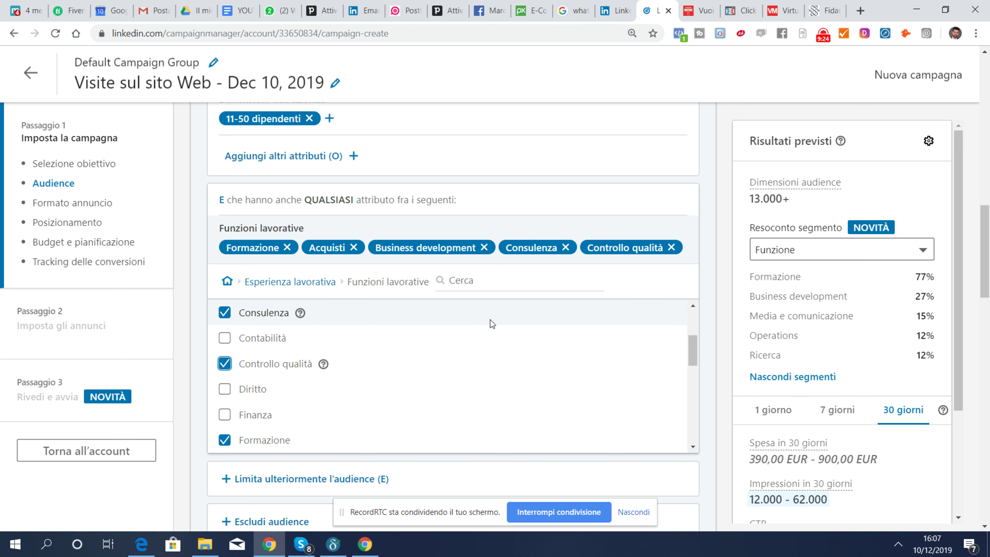
scroll(490, 319, down, 3)
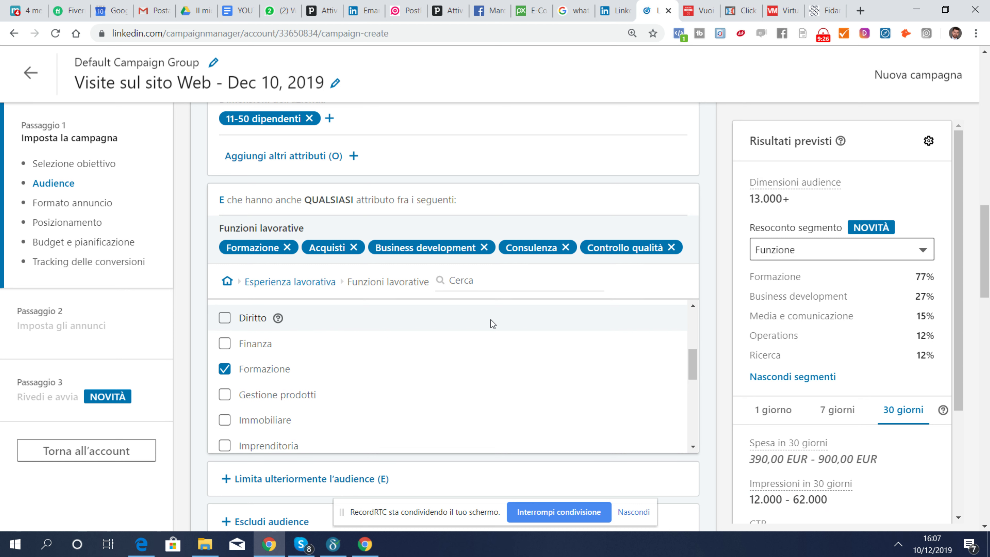
scroll(491, 319, down, 1)
scroll(260, 411, down, 1)
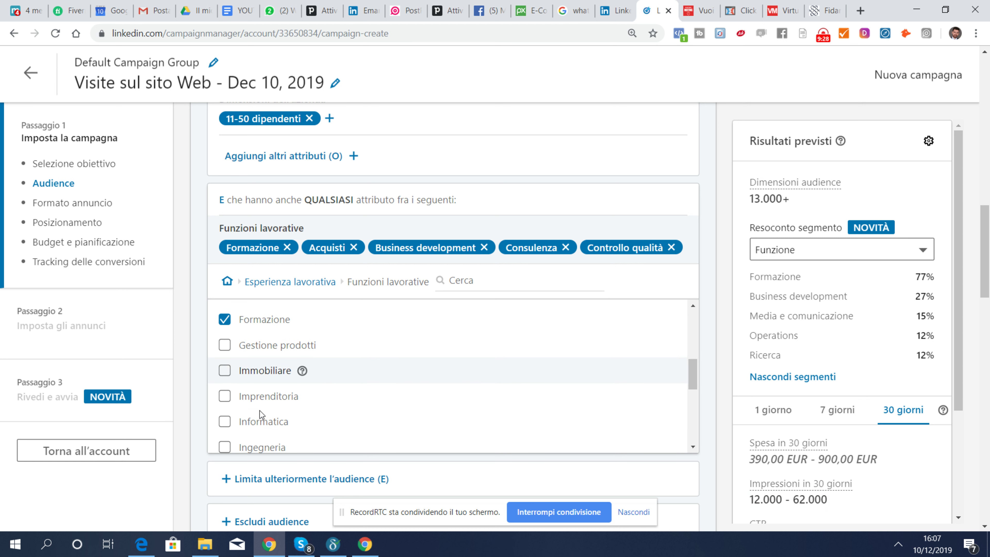
click(225, 396)
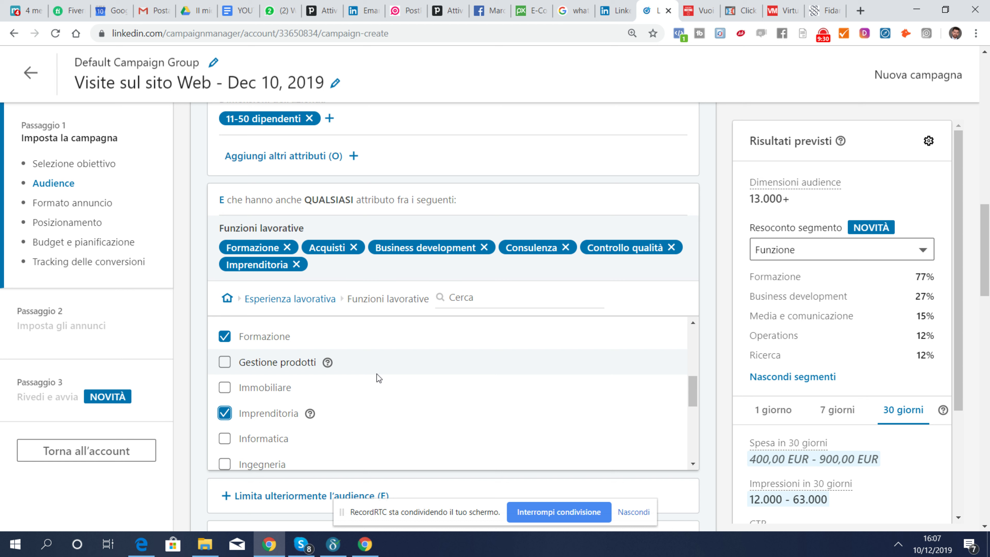
Add Informatica, Marketing and Media e comunicazione to the targeted job functions
scroll(376, 373, down, 1)
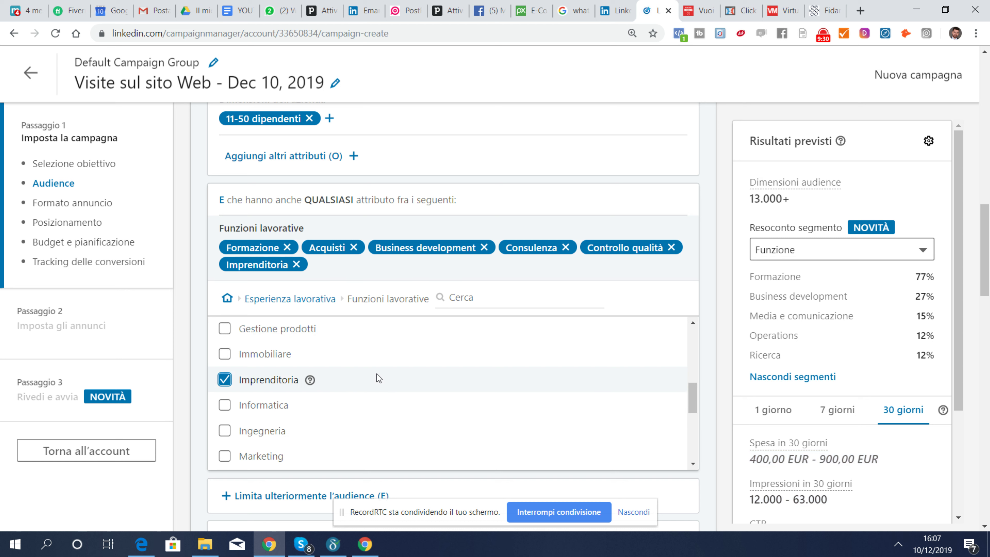
click(225, 406)
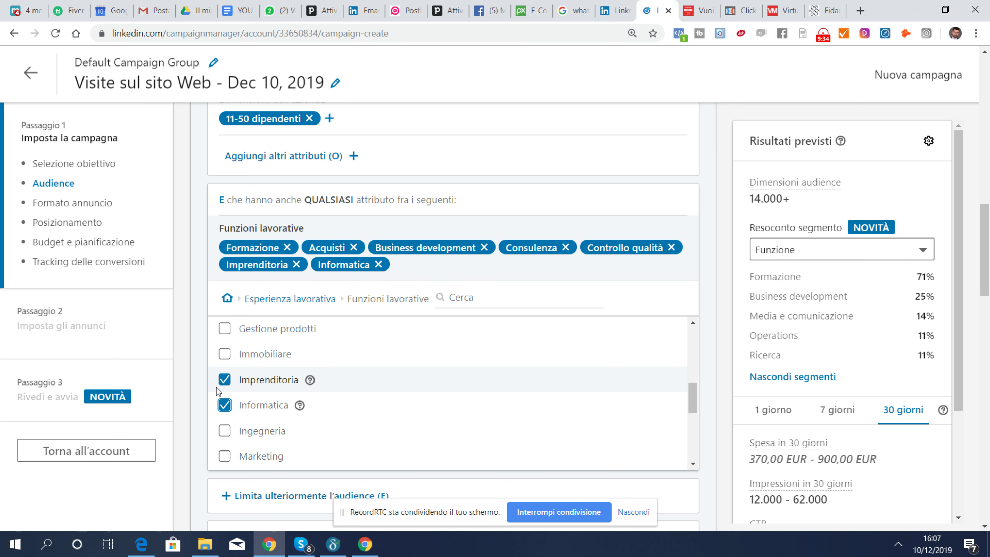
scroll(222, 390, down, 1)
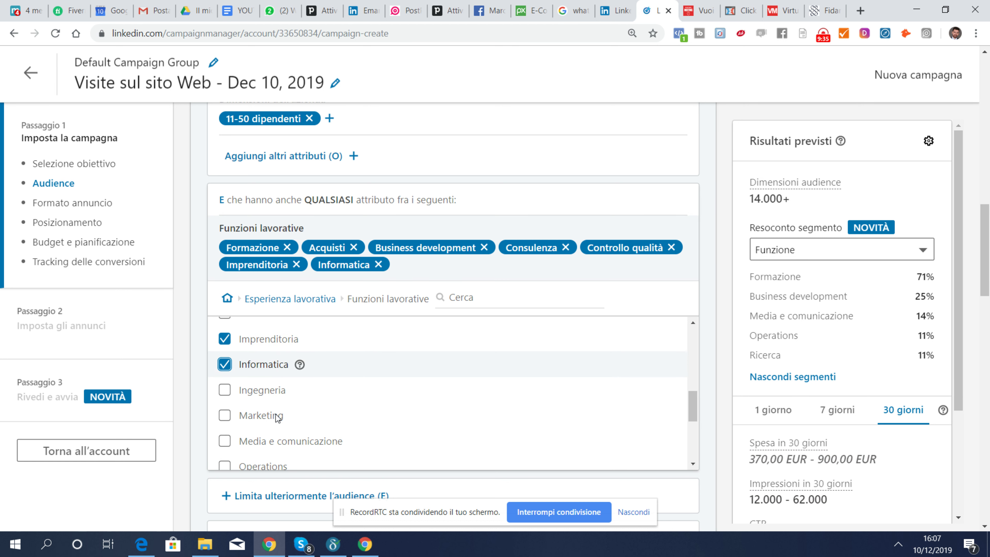
click(225, 415)
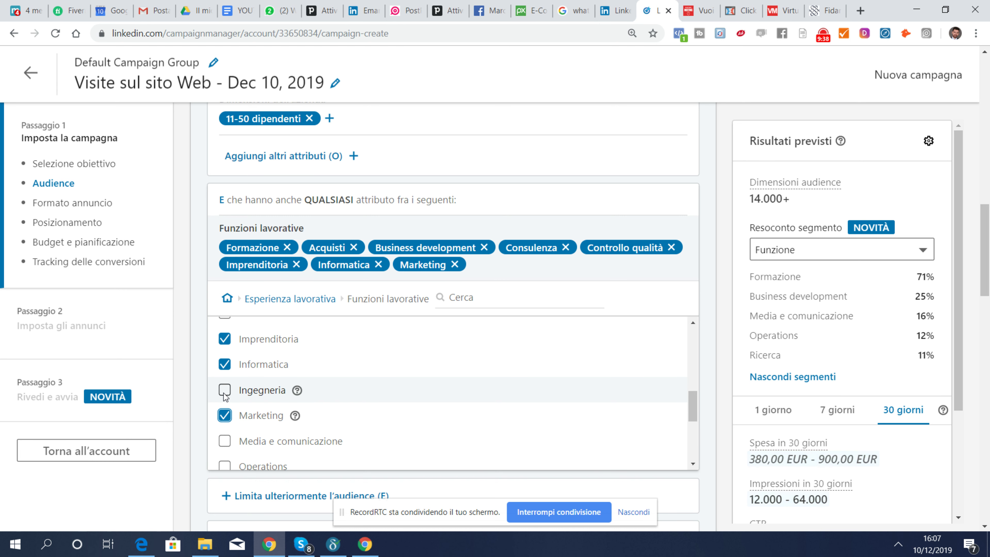
scroll(317, 402, down, 1)
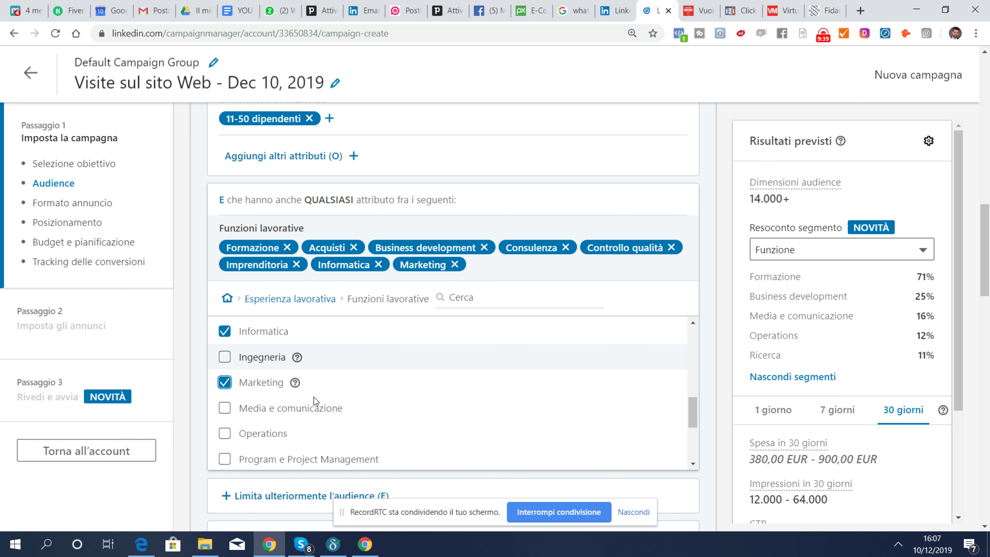
click(224, 409)
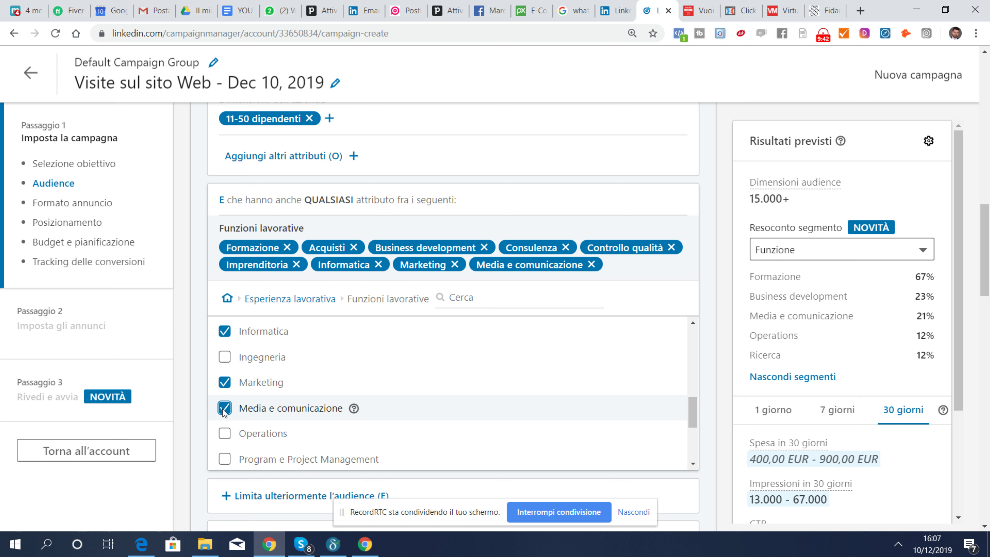
Include Vendite among the targeted job functions
scroll(315, 388, down, 1)
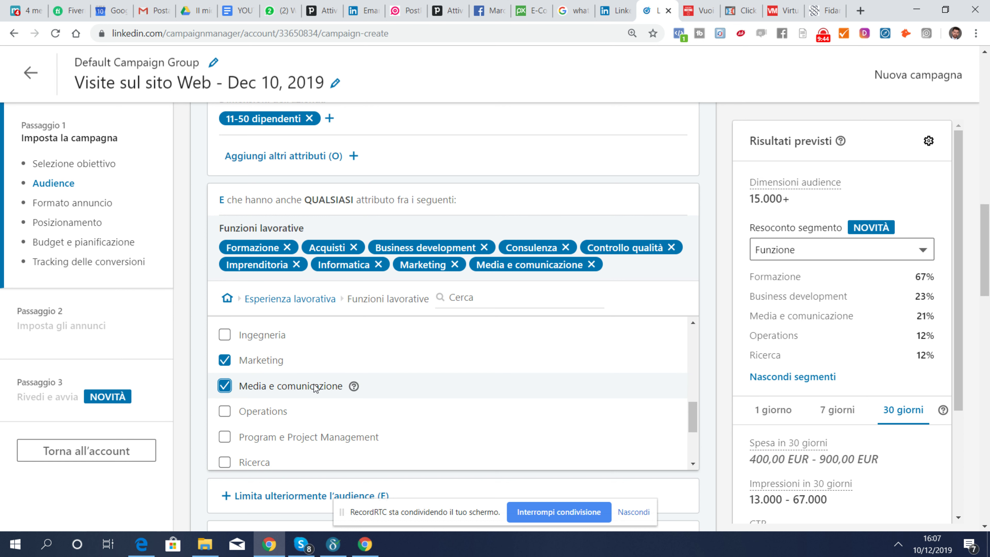
scroll(316, 388, down, 1)
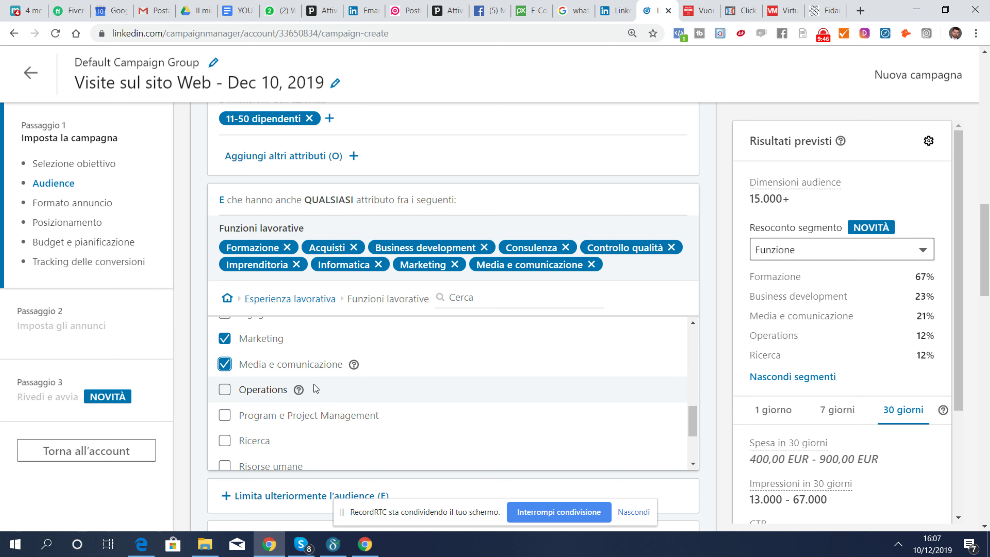
scroll(314, 385, down, 4)
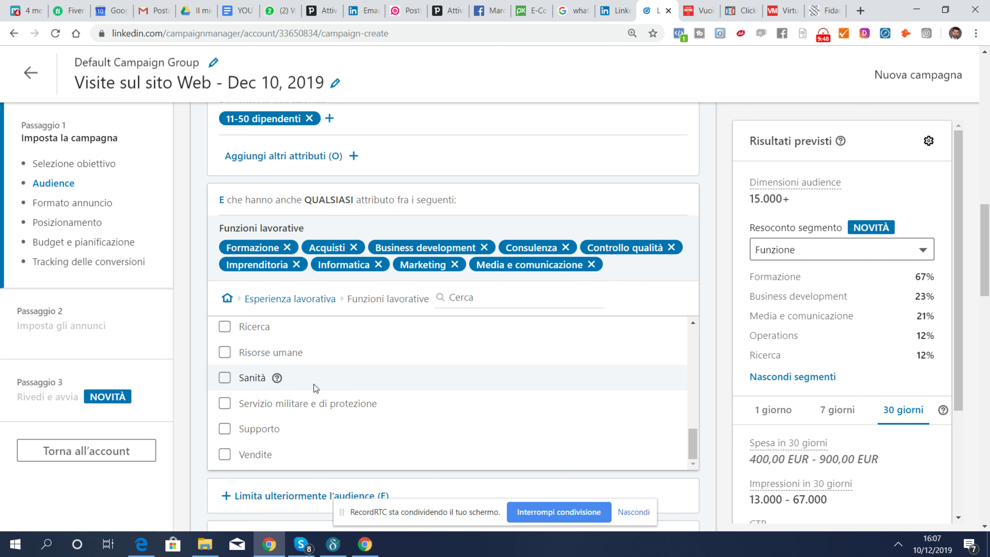
scroll(316, 388, down, 2)
click(226, 398)
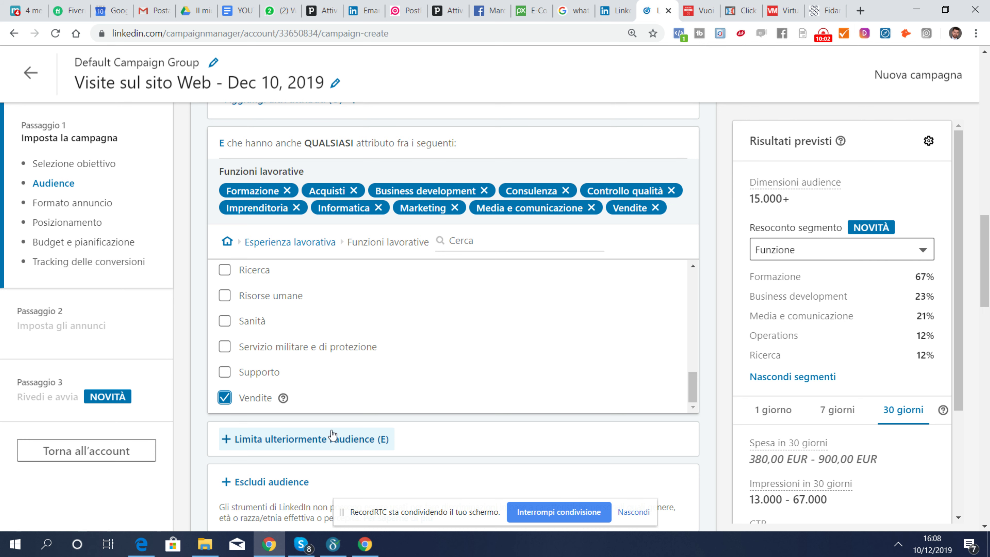
Review the audience definition, covering profile language, company sectors, company size and job functions
scroll(332, 434, up, 15)
scroll(331, 430, down, 8)
scroll(331, 430, down, 4)
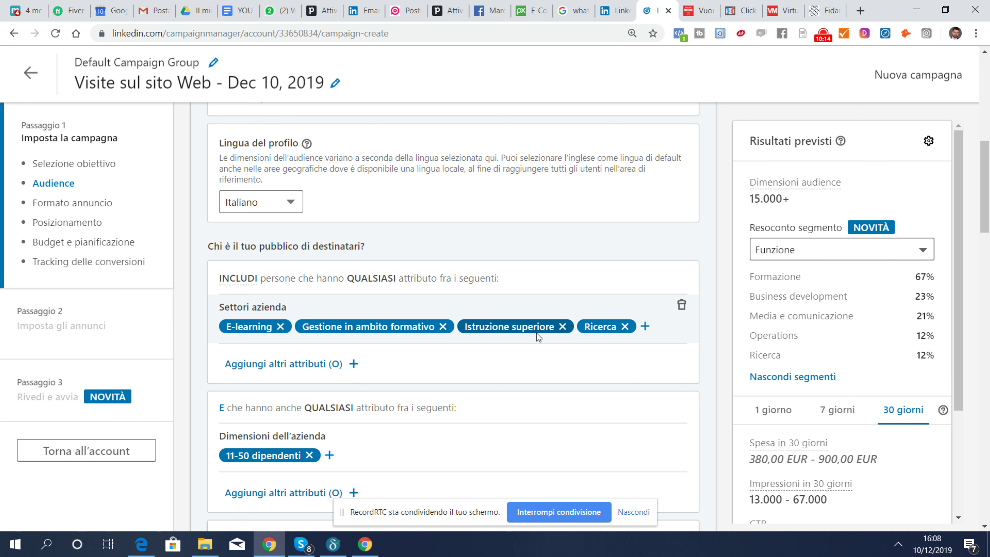
scroll(537, 332, down, 2)
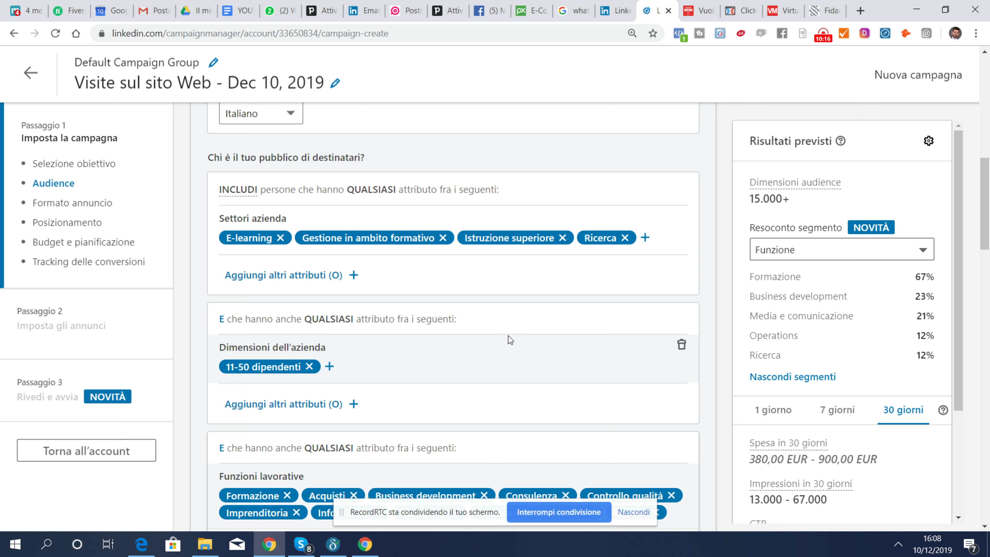
scroll(508, 336, down, 3)
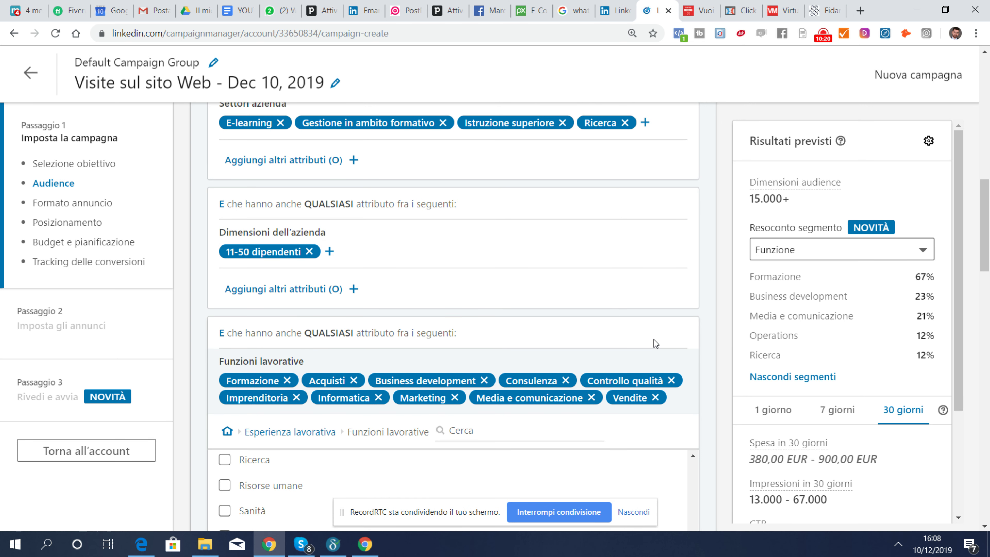
scroll(654, 339, down, 5)
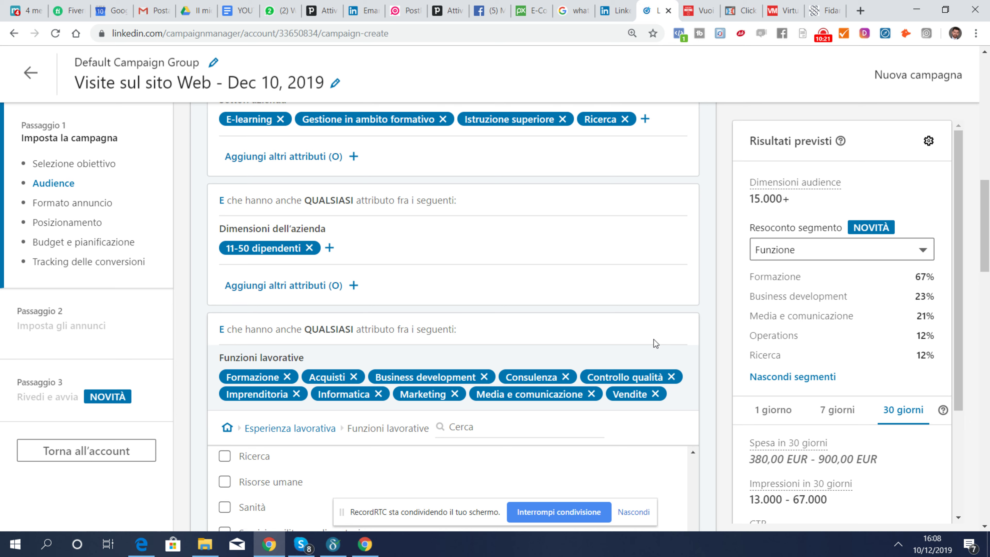
scroll(653, 339, down, 3)
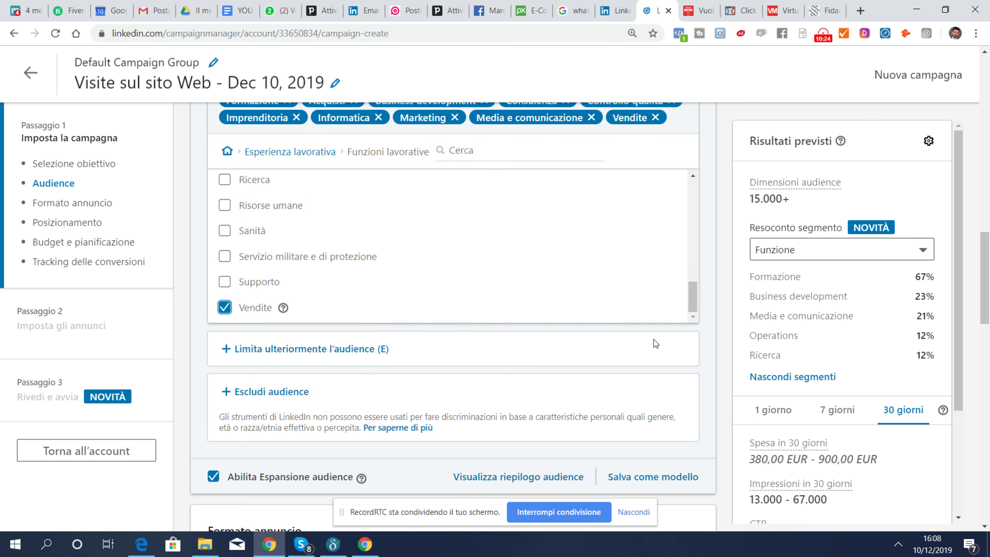
Narrow the audience with another AND condition and, after checking Gruppi dell'utente, open the Interessi dell'utente categories under Interessi
click(287, 351)
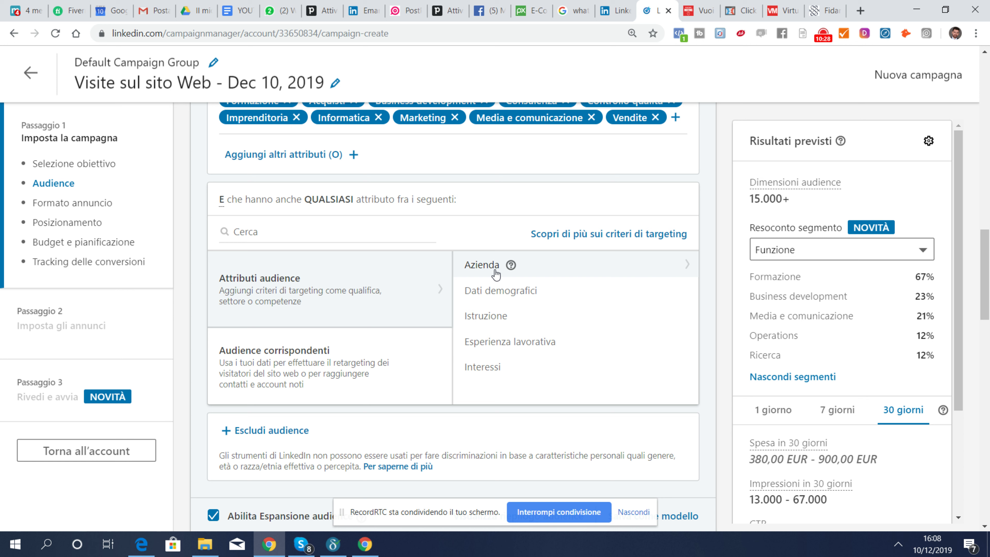
click(483, 369)
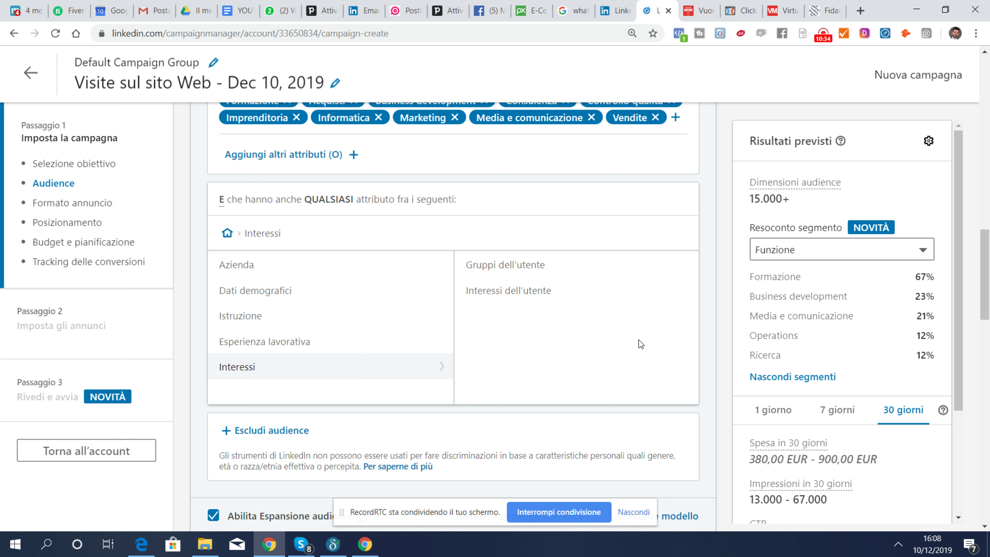
click(519, 267)
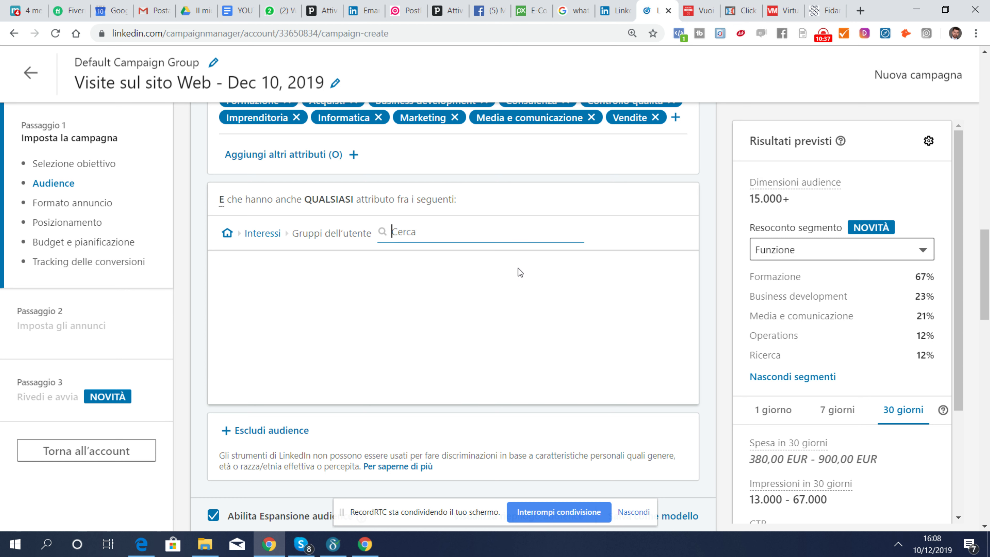
click(228, 234)
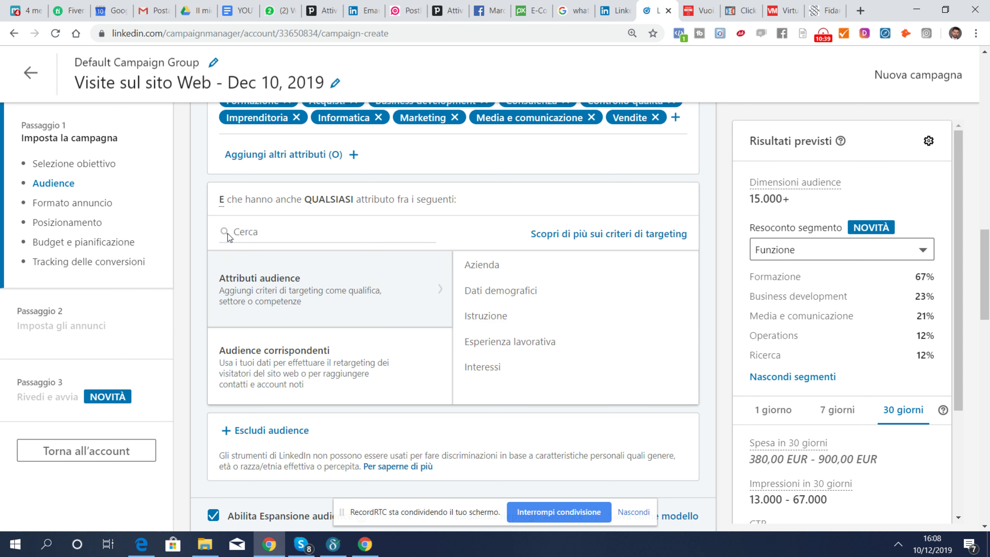
click(483, 368)
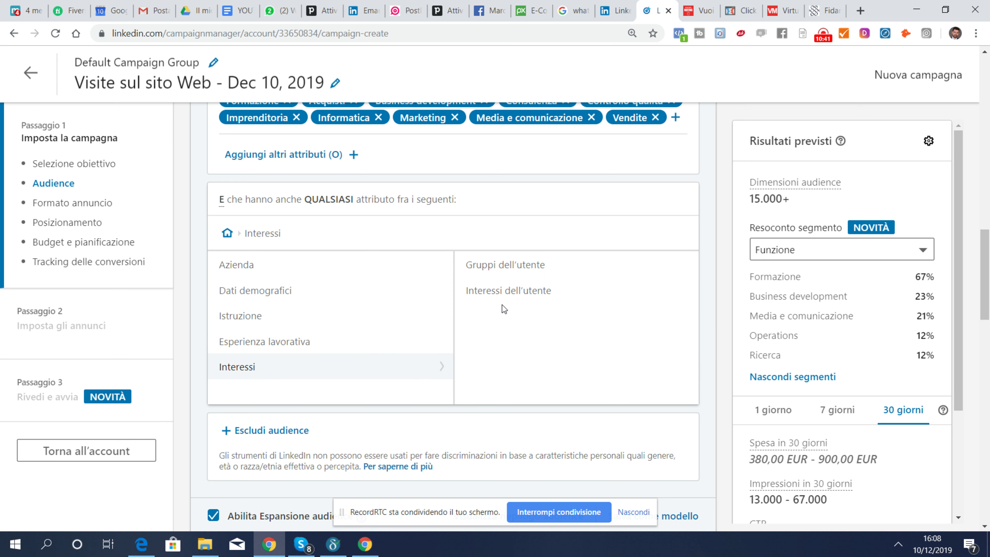
click(529, 301)
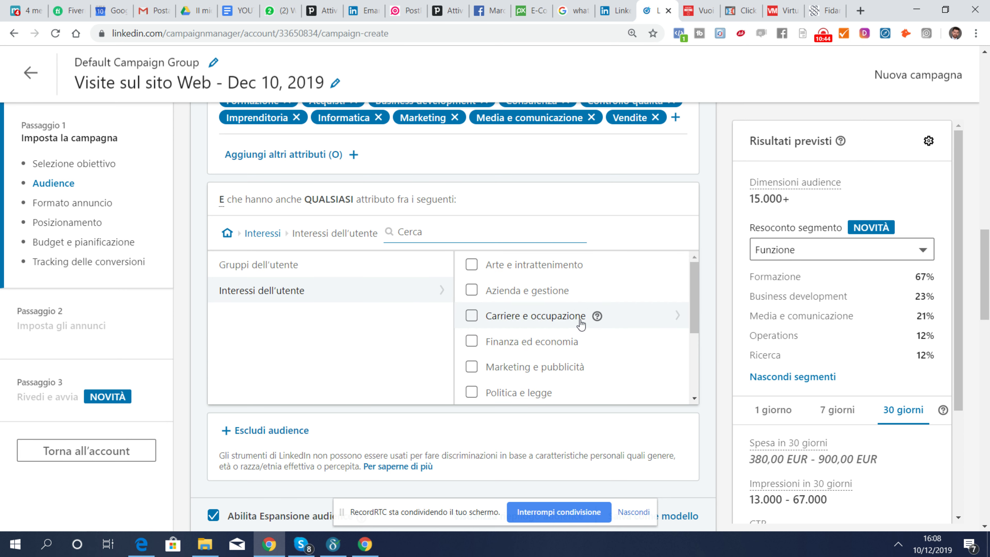